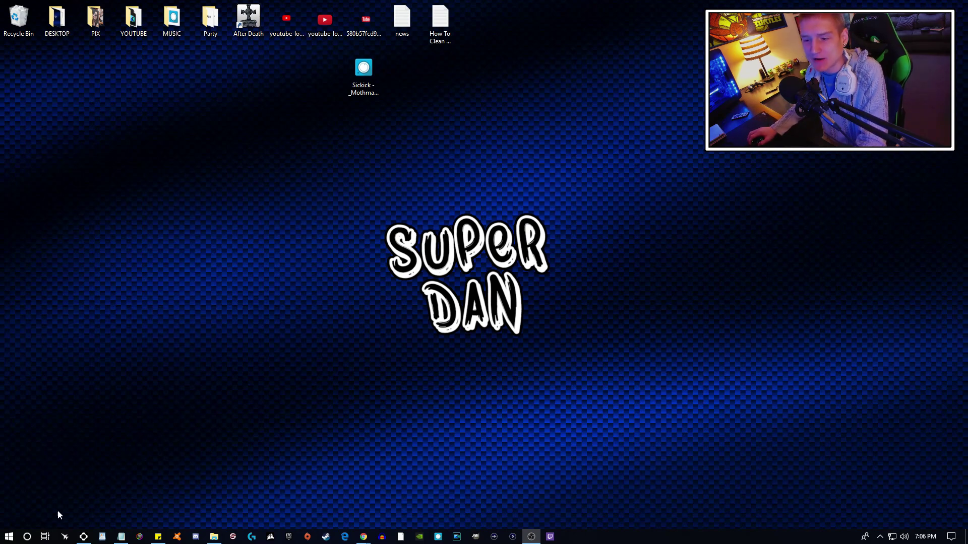
Step: Open System Information through a search for msinfo32, check the system model and BIOS version/date, and close it
left_click(33, 536)
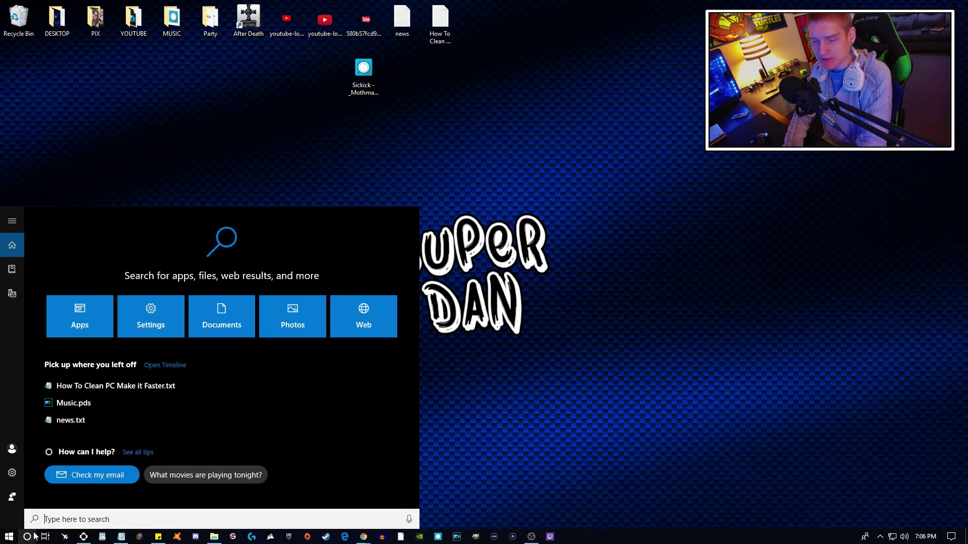
type("ms")
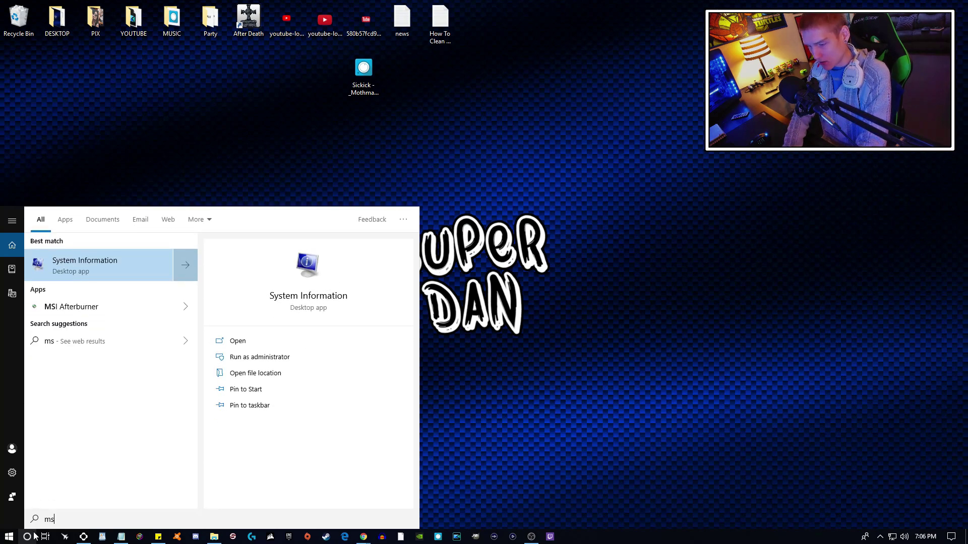
type("info32")
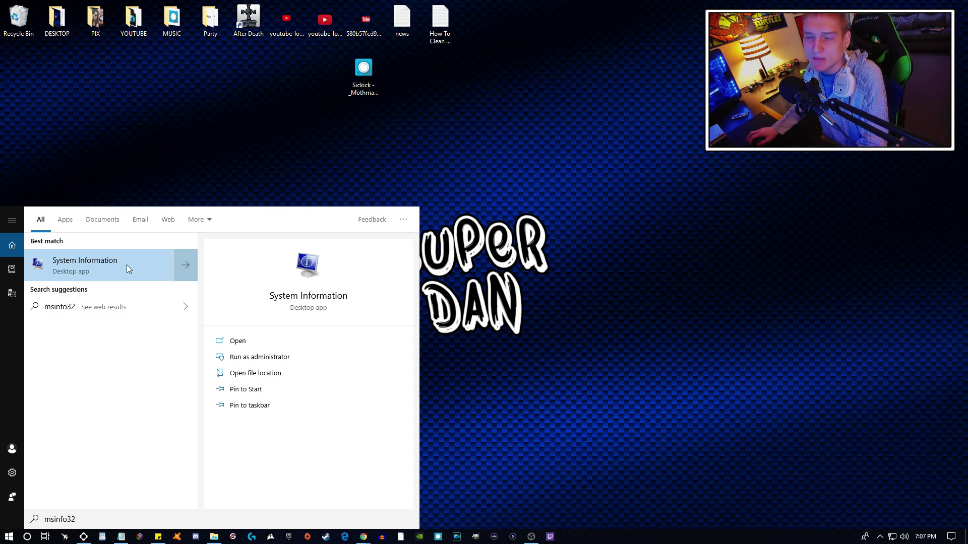
left_click(126, 264)
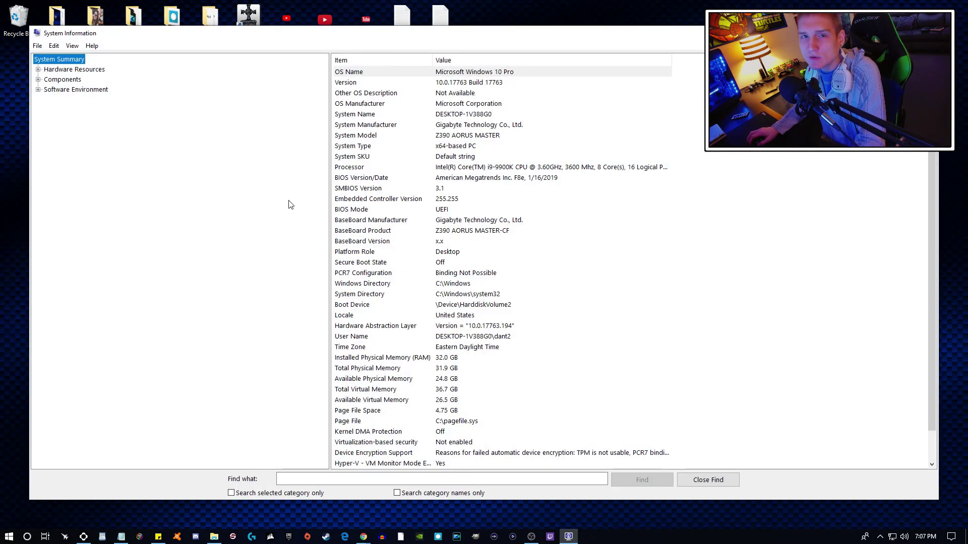
left_click(446, 136)
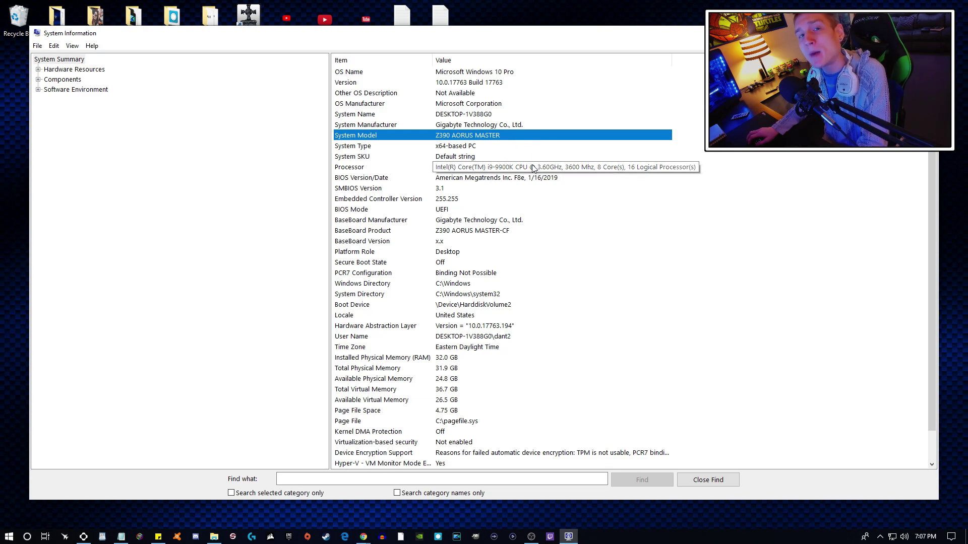
left_click(388, 180)
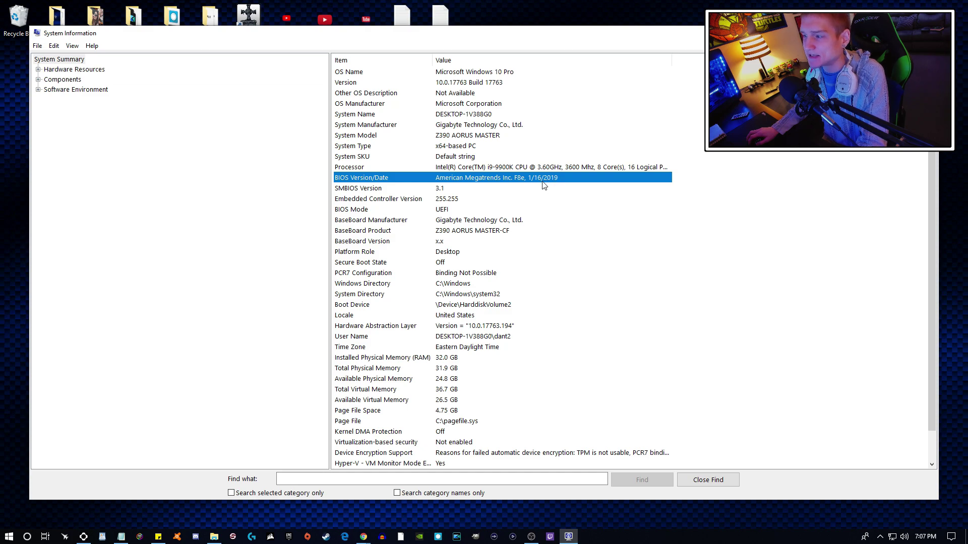
key("alt+F4")
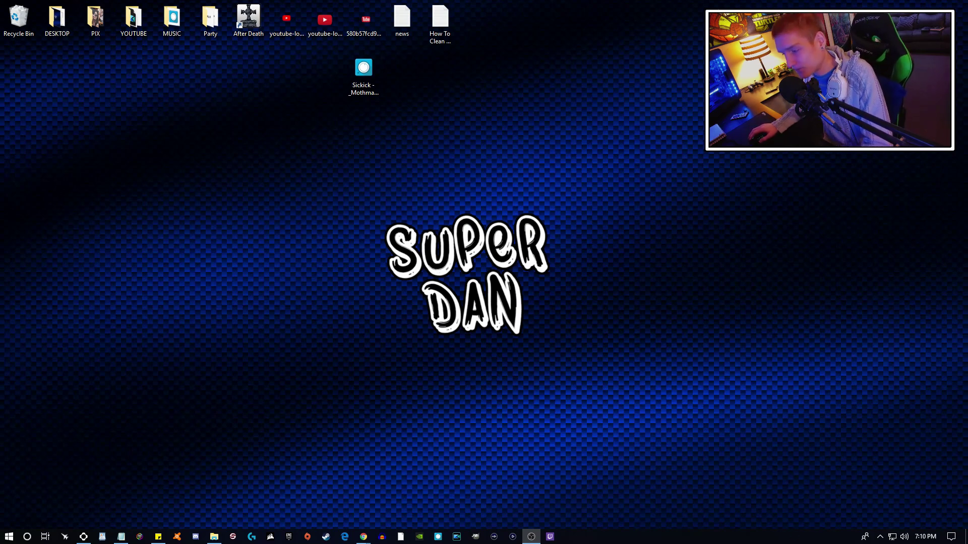
Step: Open Task Manager, examine the list of startup programs with their status and startup impact, and close it
right_click(640, 536)
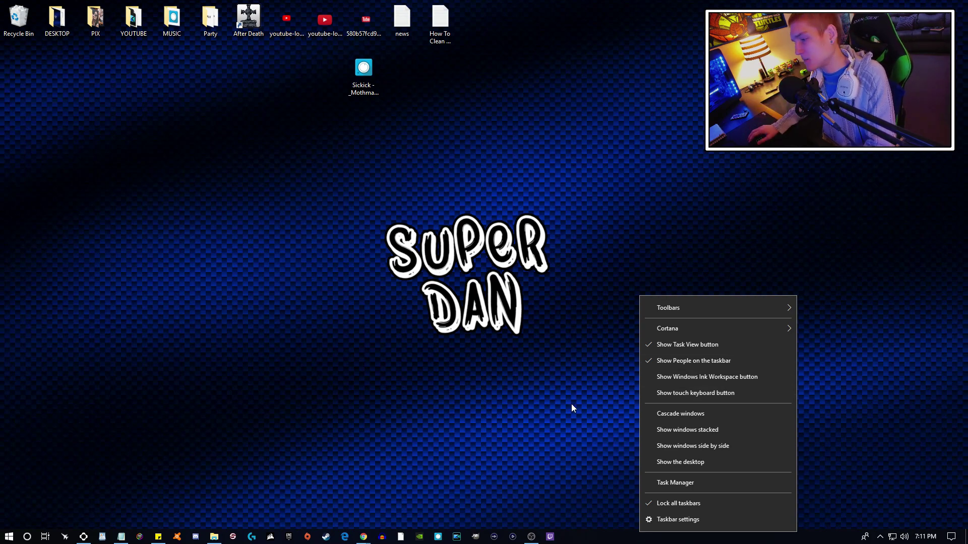
left_click(681, 481)
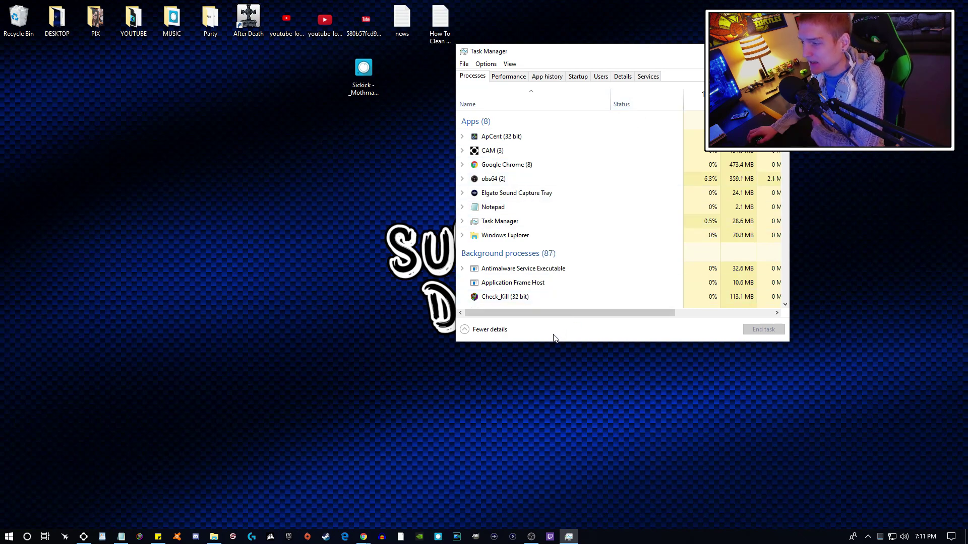
left_click_drag(549, 344, 532, 472)
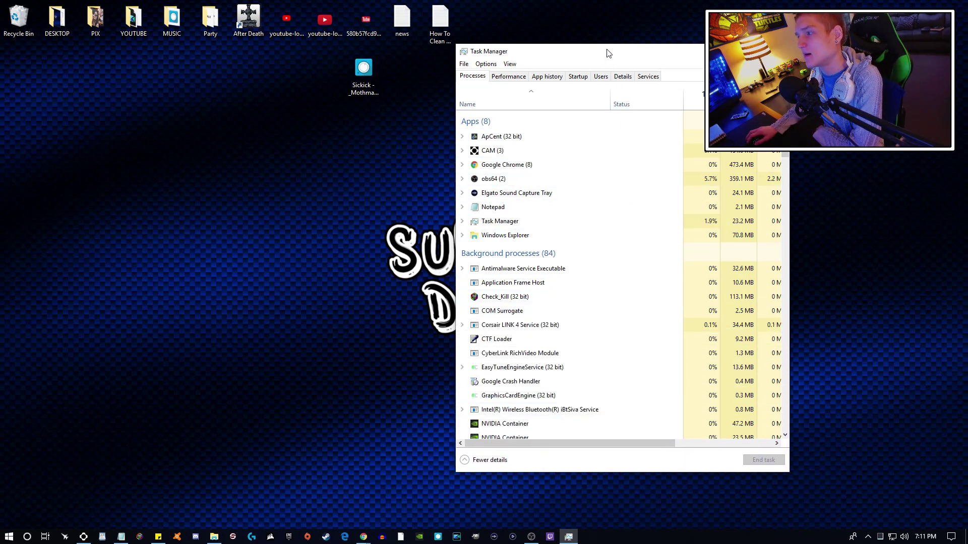
left_click_drag(608, 54, 397, 79)
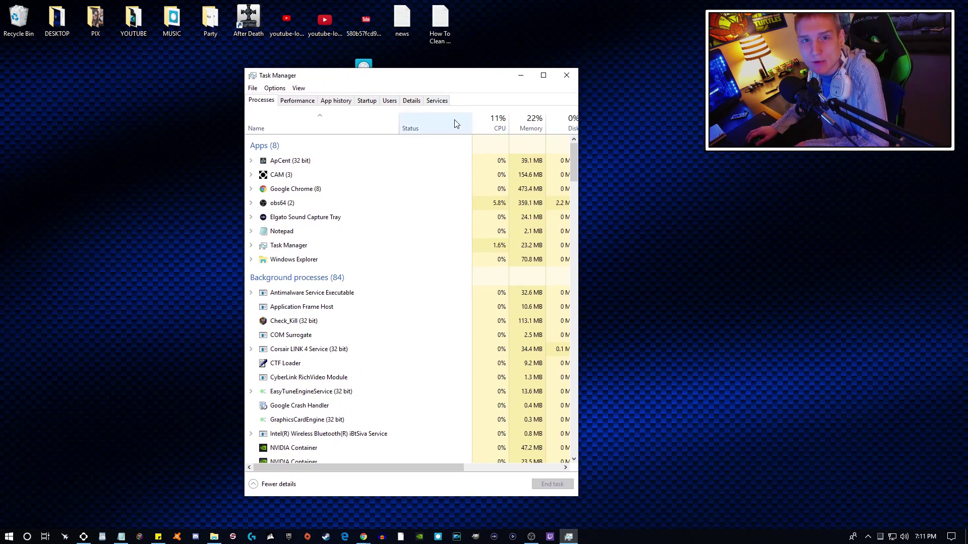
left_click(371, 102)
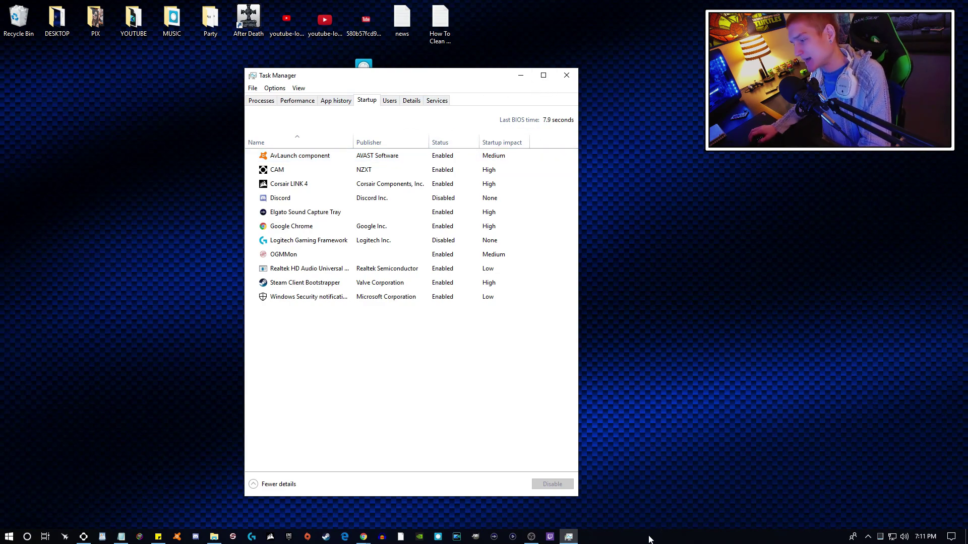
right_click(639, 538)
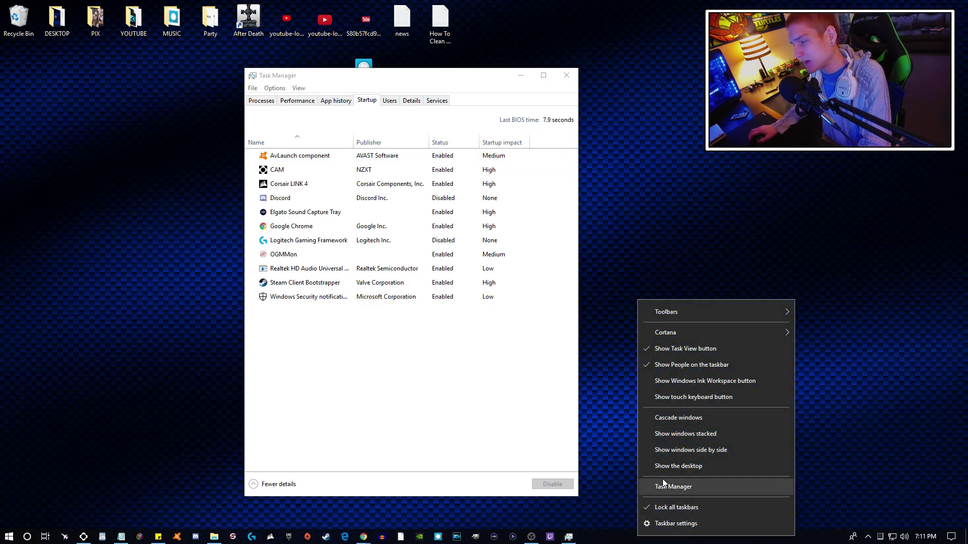
left_click(367, 101)
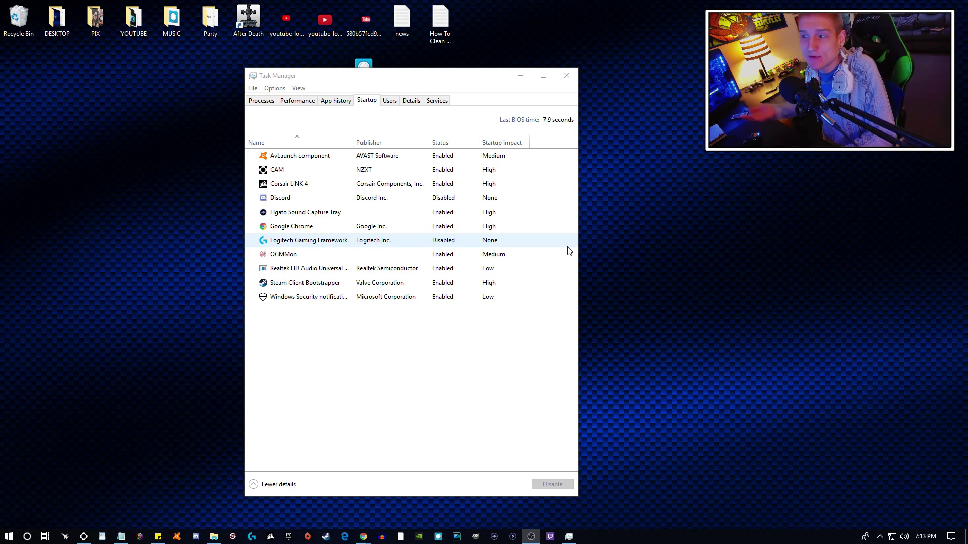
left_click(567, 75)
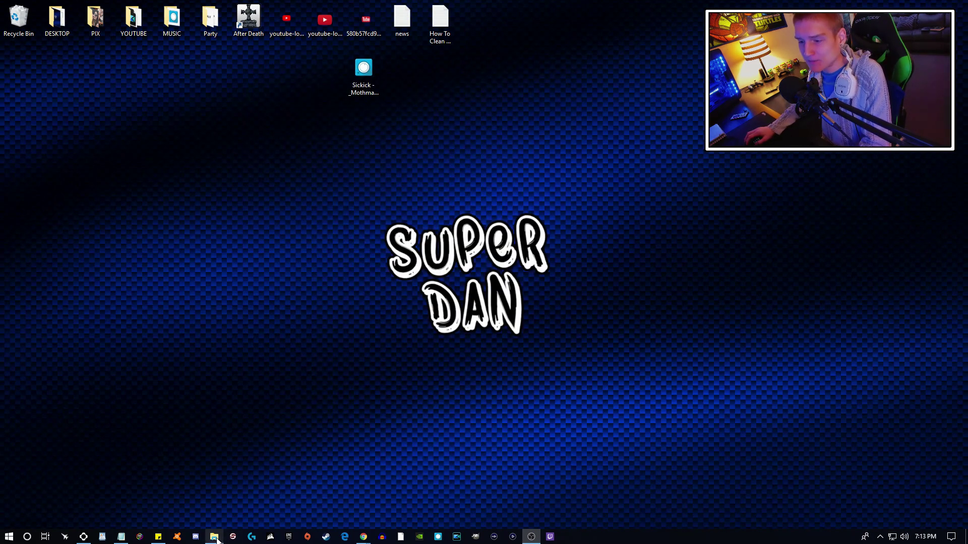
Step: Open the properties of Local Disk (C:) from a new File Explorer window and launch Disk Cleanup for the drive
right_click(214, 537)
left_click(204, 486)
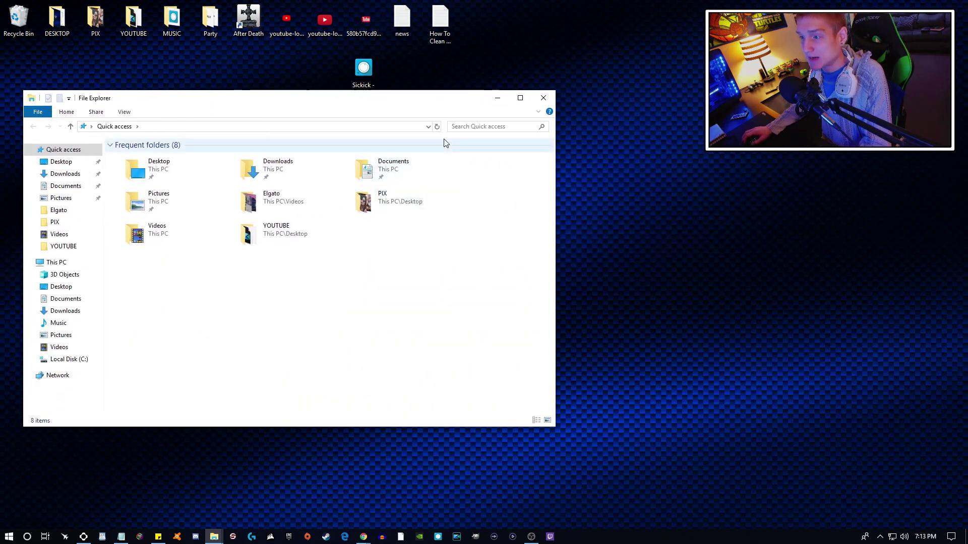
left_click_drag(416, 98, 721, 76)
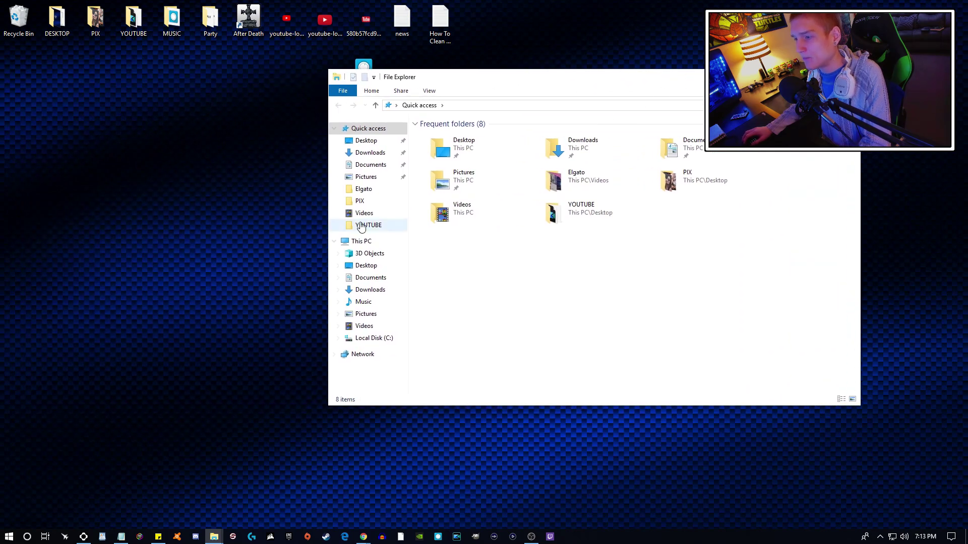
left_click(368, 242)
left_click(459, 245)
right_click(459, 245)
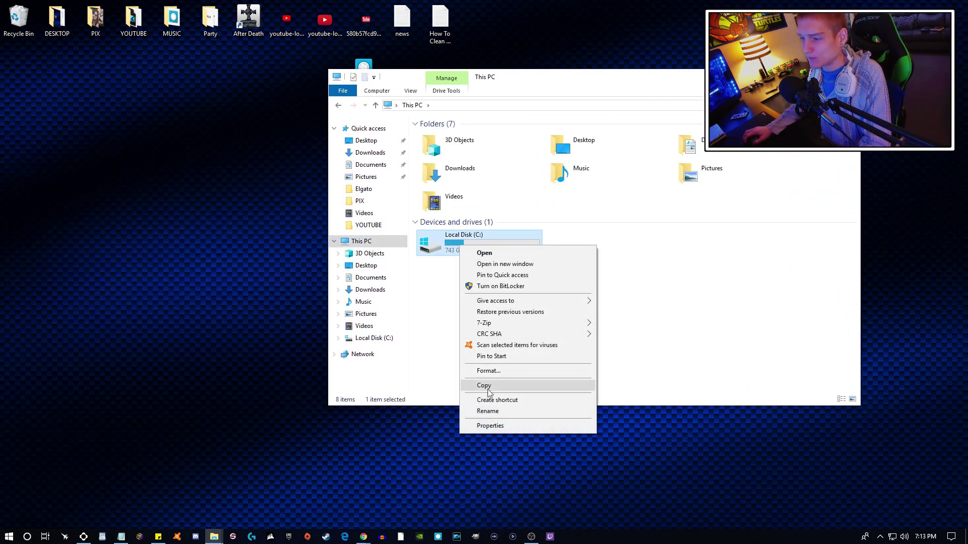
left_click(492, 429)
left_click_drag(522, 252, 336, 107)
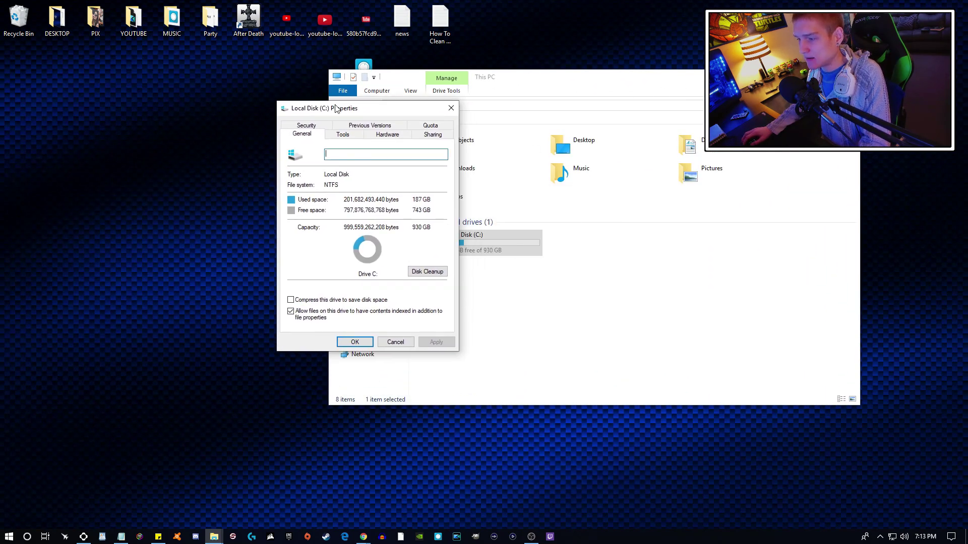
left_click(434, 274)
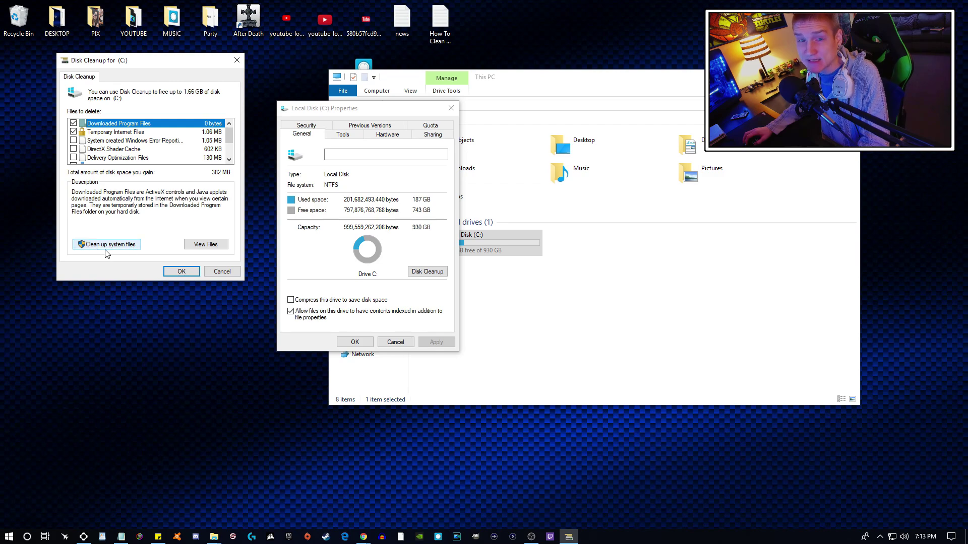
left_click_drag(153, 65, 210, 96)
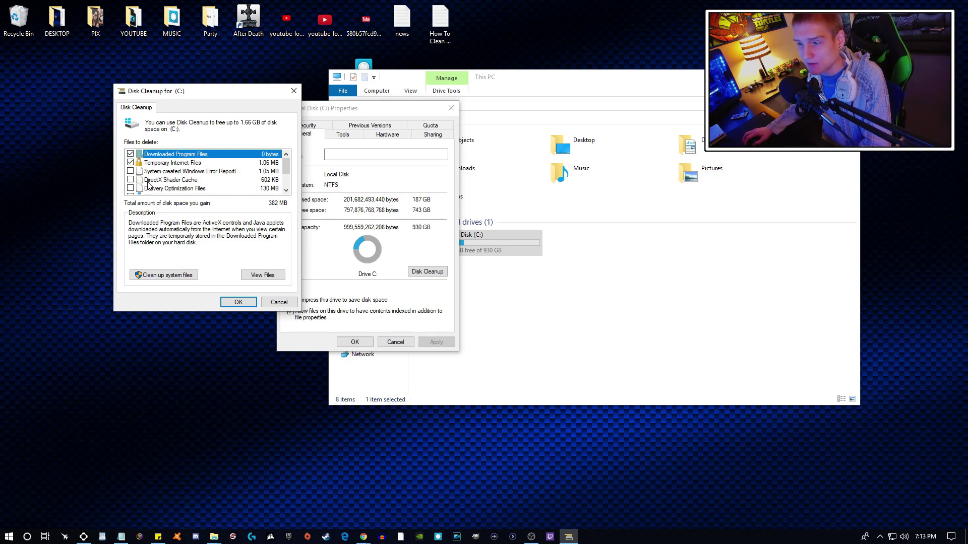
Step: Mark the system created Windows Error Reporting files, DirectX Shader Cache, Delivery Optimization Files, Downloads, Recycle Bin and Temporary files for deletion
left_click(129, 172)
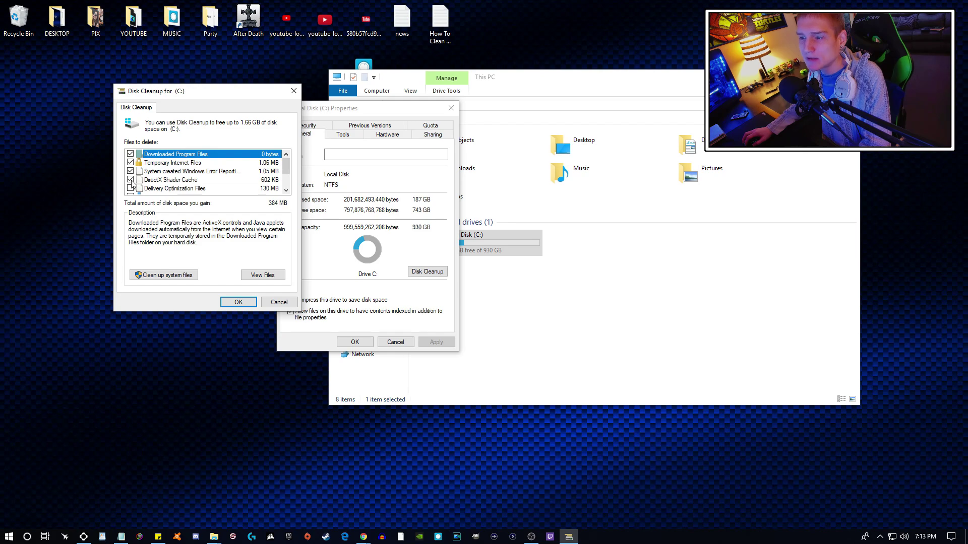
scroll(136, 190, "down", 1)
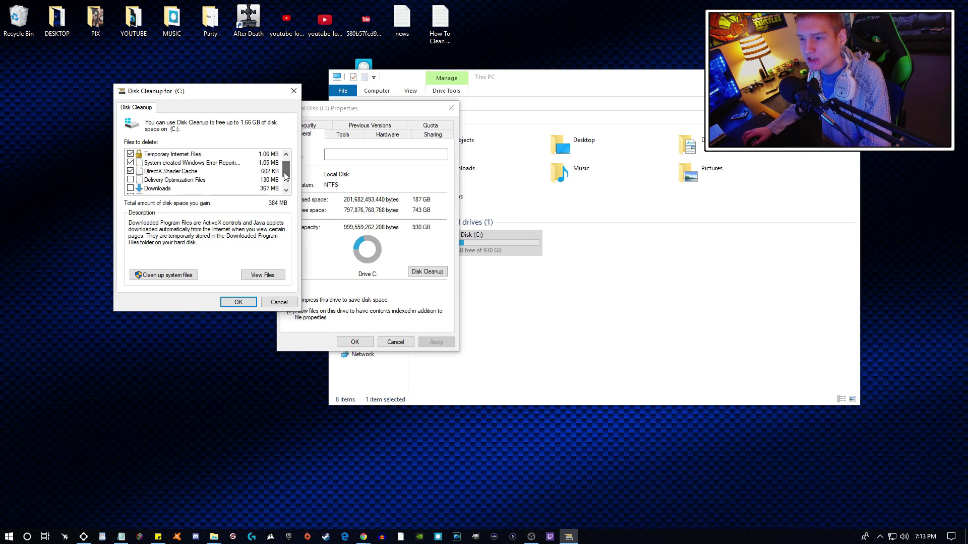
scroll(130, 189, "up", 1)
left_click(130, 189)
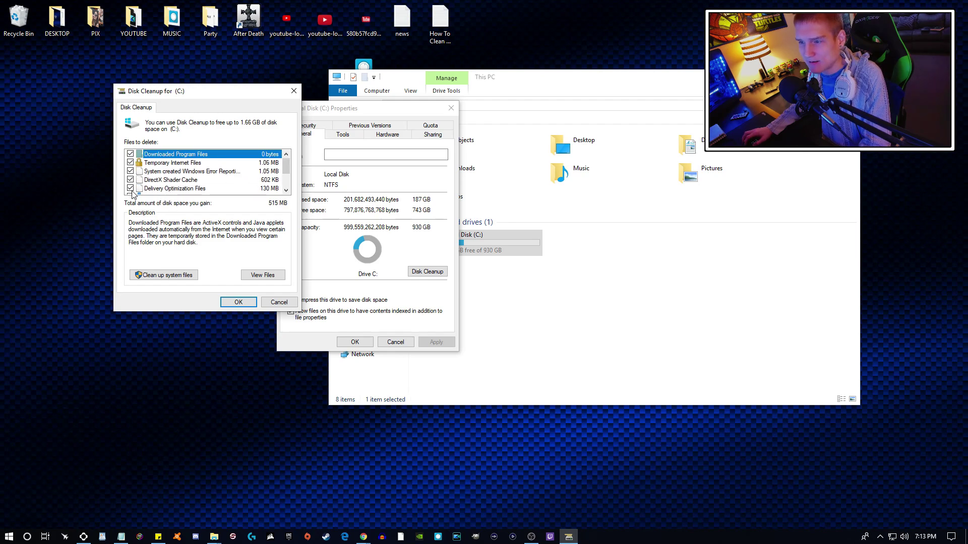
left_click(286, 189)
left_click(287, 190)
left_click(286, 190)
left_click(286, 189)
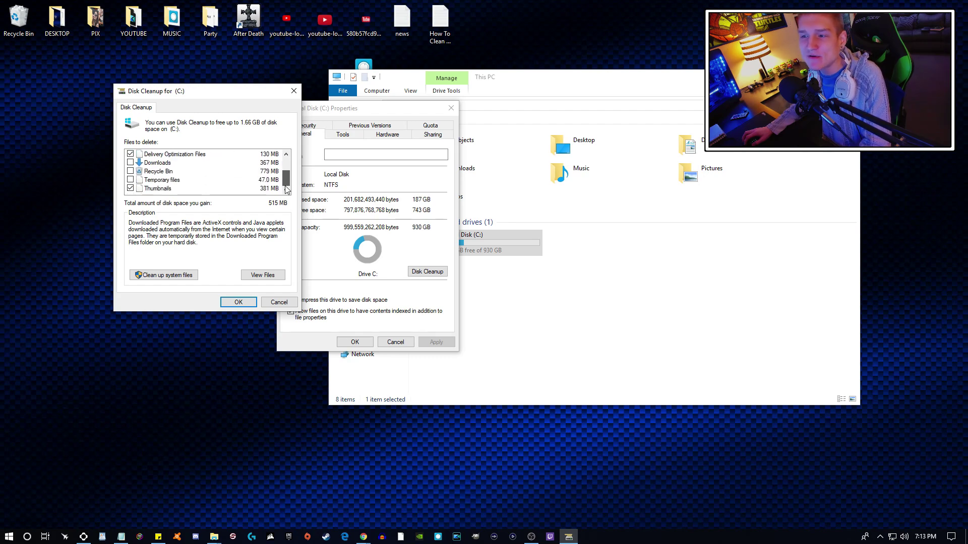
left_click(130, 163)
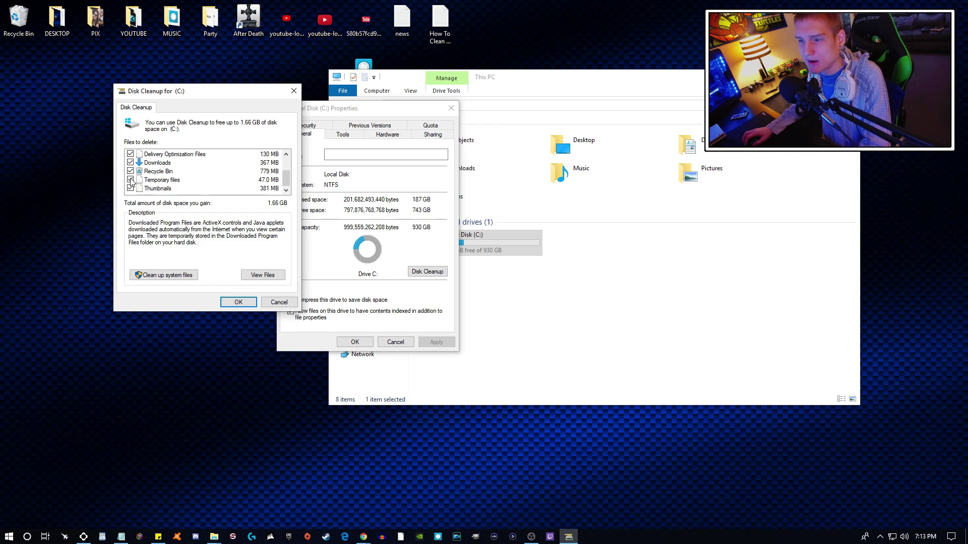
Step: Run the cleanup, permanently deleting the marked files, and close the C: drive properties
left_click(238, 304)
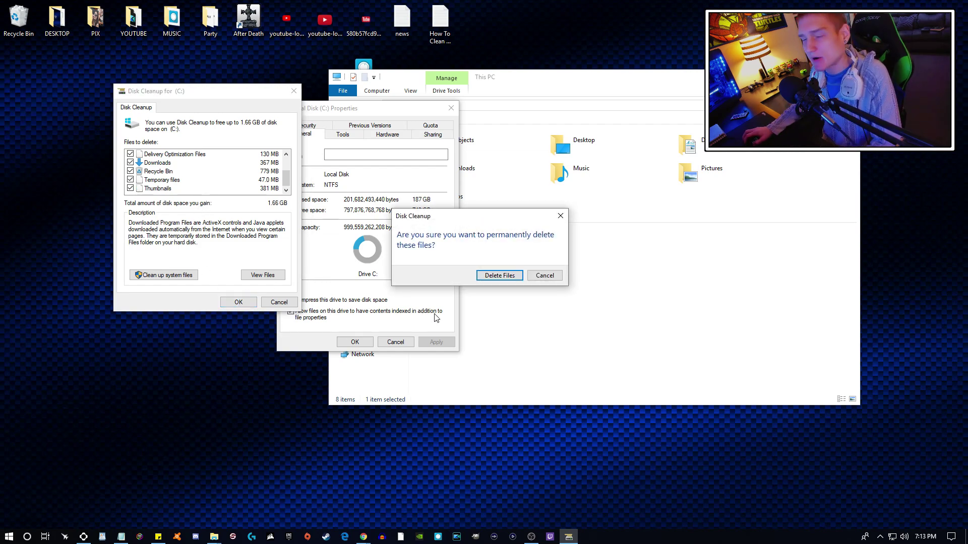
left_click(501, 278)
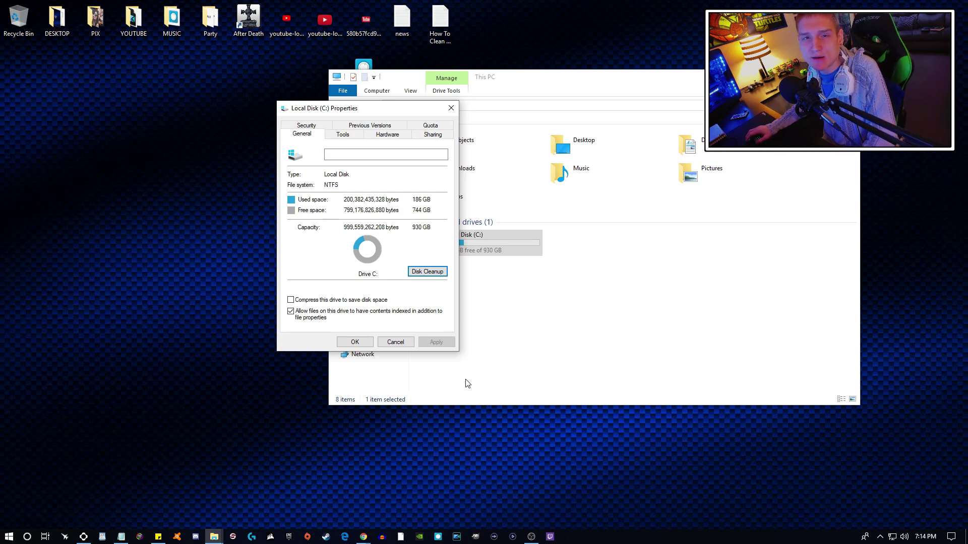
left_click(395, 343)
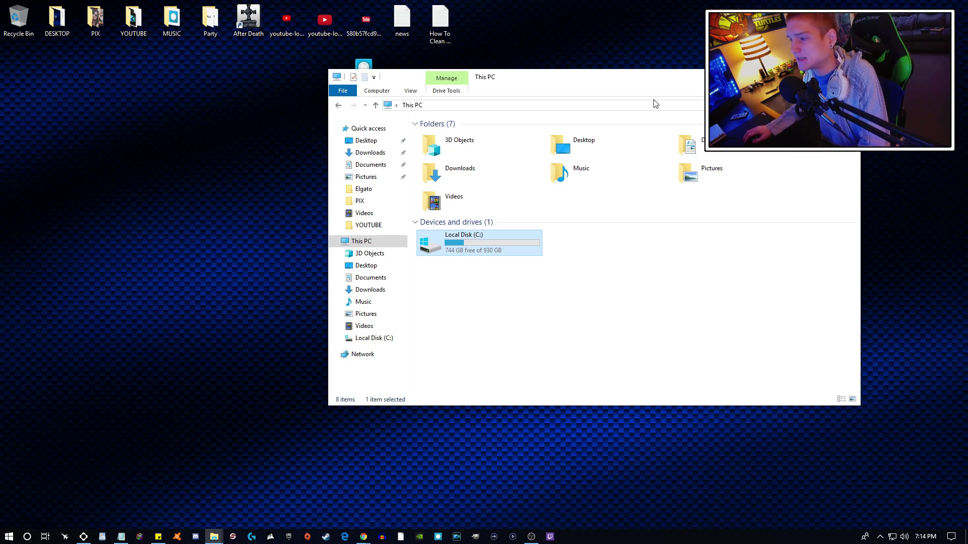
Step: Switch to Chrome and download the free version of CCleaner from the official CCleaner site
key("alt+Tab")
left_click(182, 154)
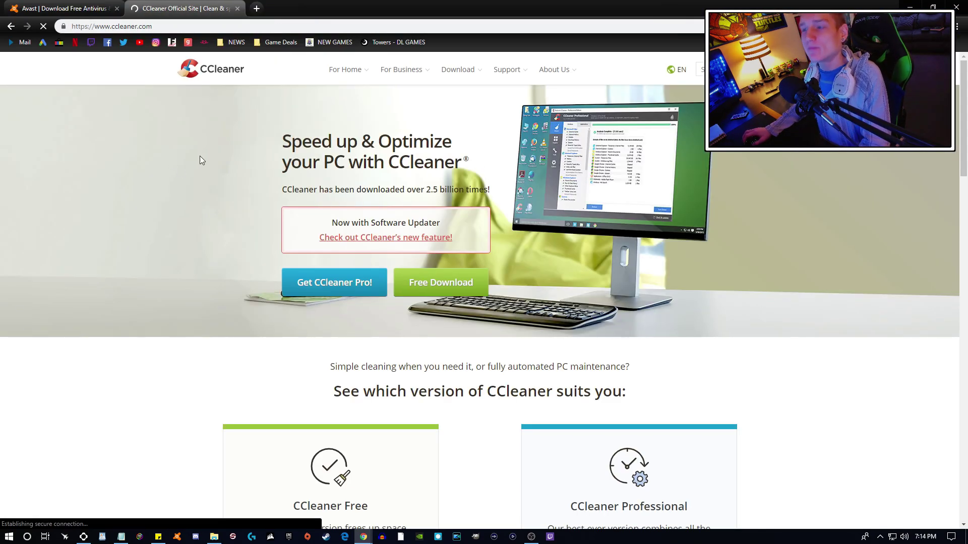
scroll(439, 295, "down", 6)
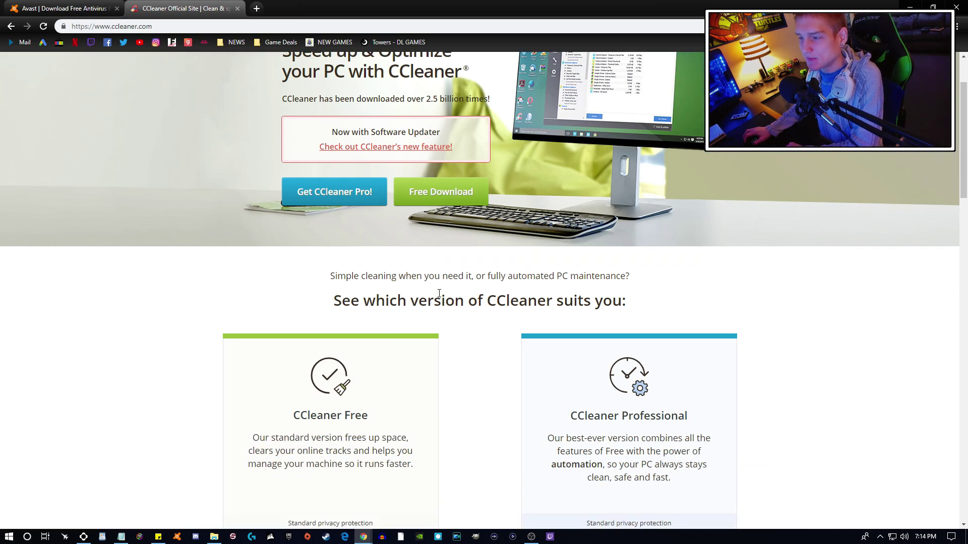
left_click(334, 500)
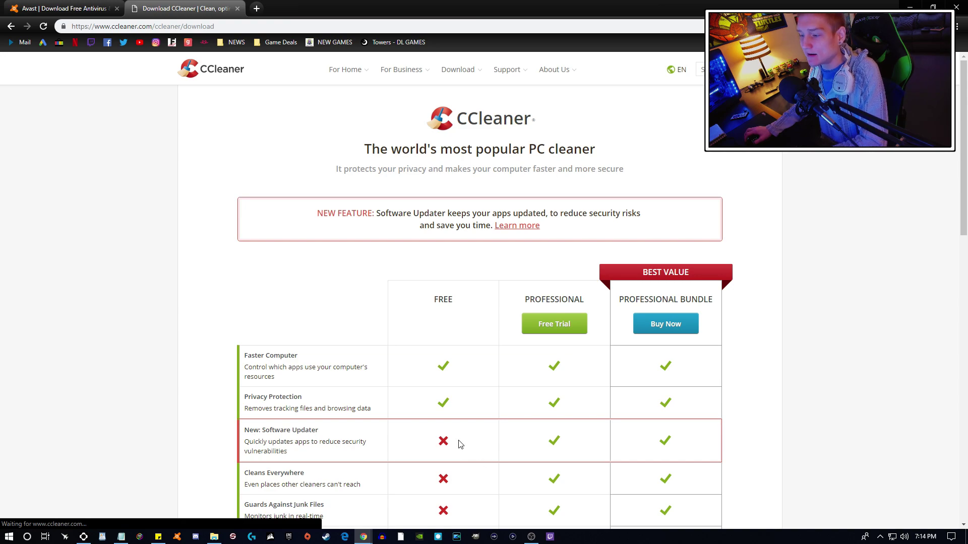
scroll(454, 449, "down", 7)
left_click(441, 422)
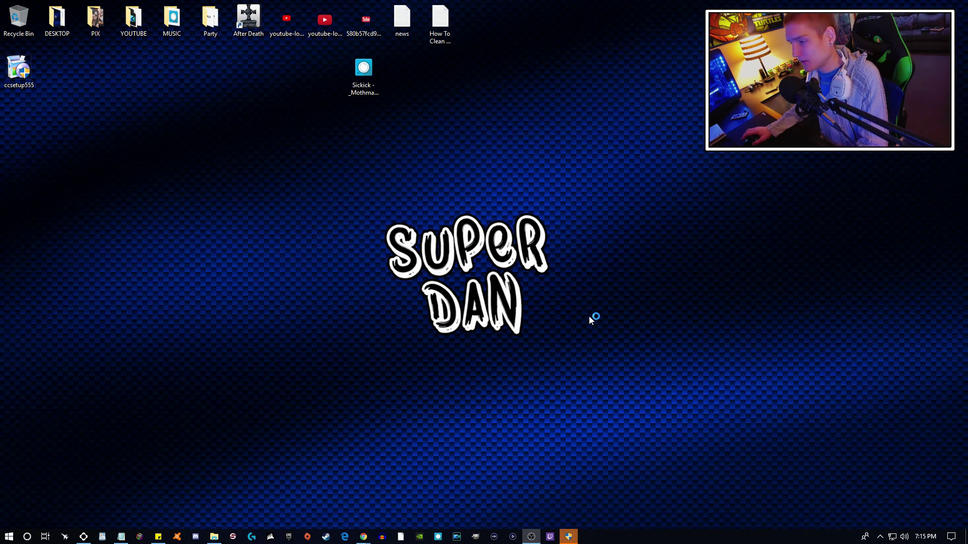
Step: Bring up the pending setup prompt and start installing CCleaner v5.55 with the default options
left_click(567, 537)
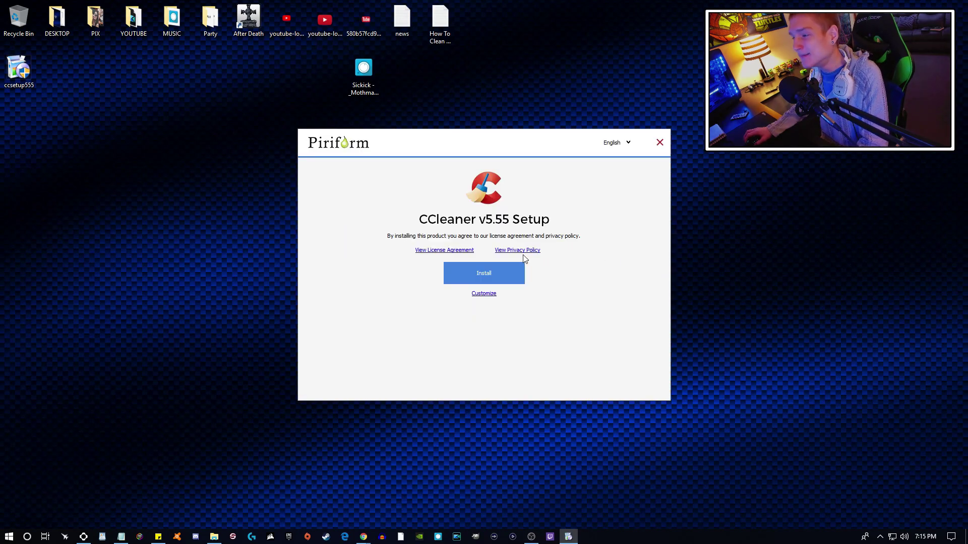
left_click(499, 281)
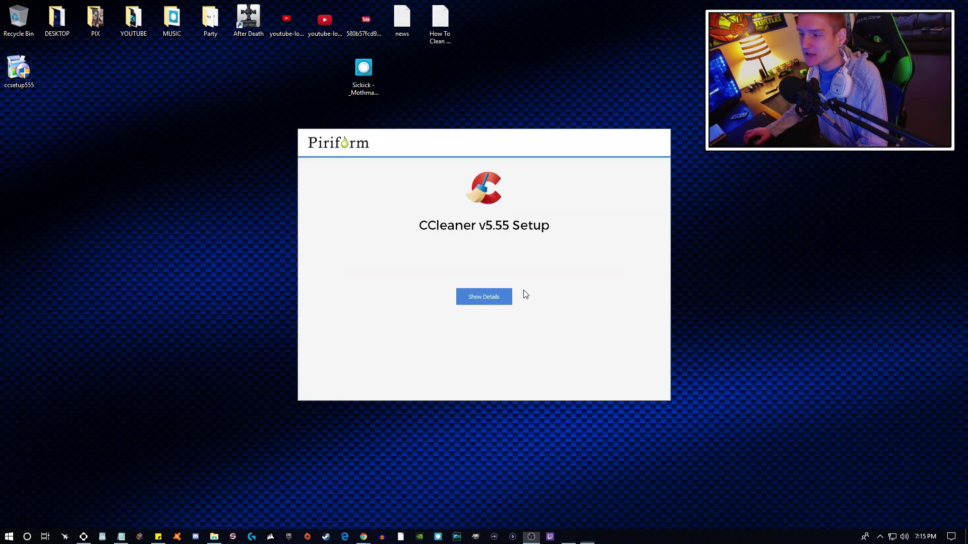
Step: Finish the CCleaner v5.55 setup, then rerun the ccsetup555 installer to view its custom install options and quit it
left_click(484, 285)
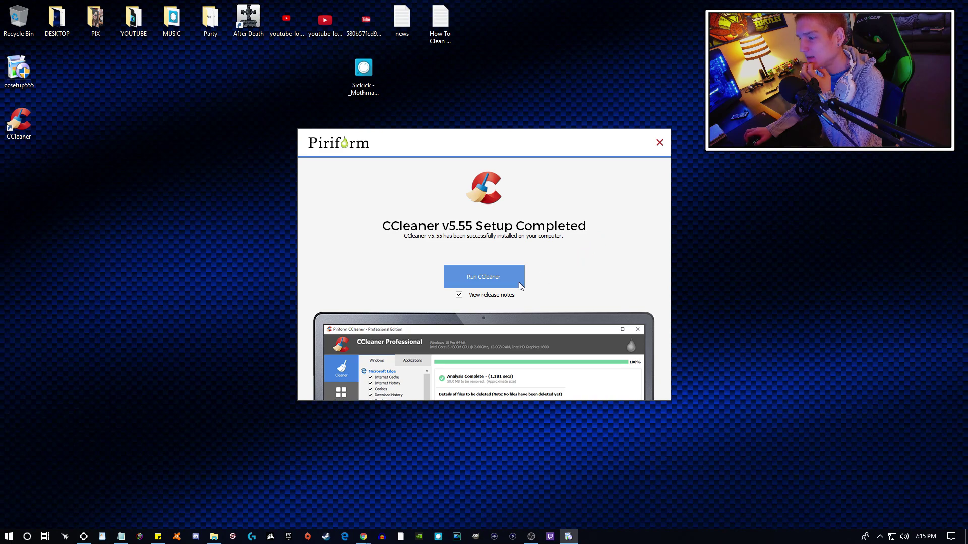
double_click(19, 70)
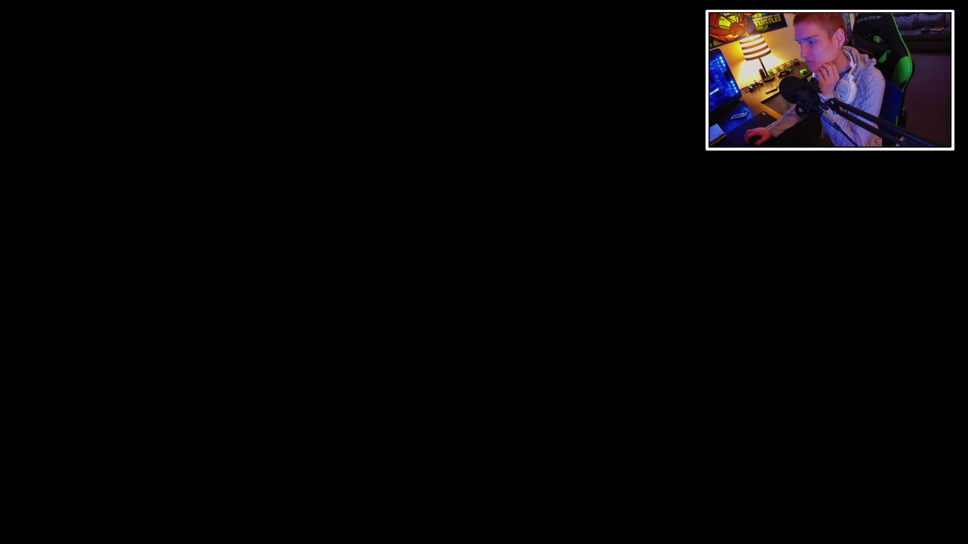
left_click(495, 323)
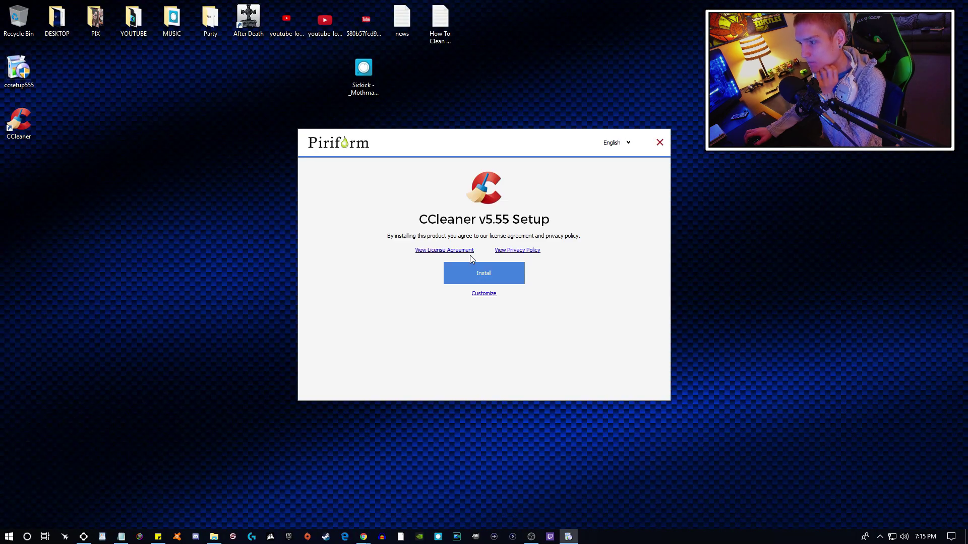
left_click(484, 294)
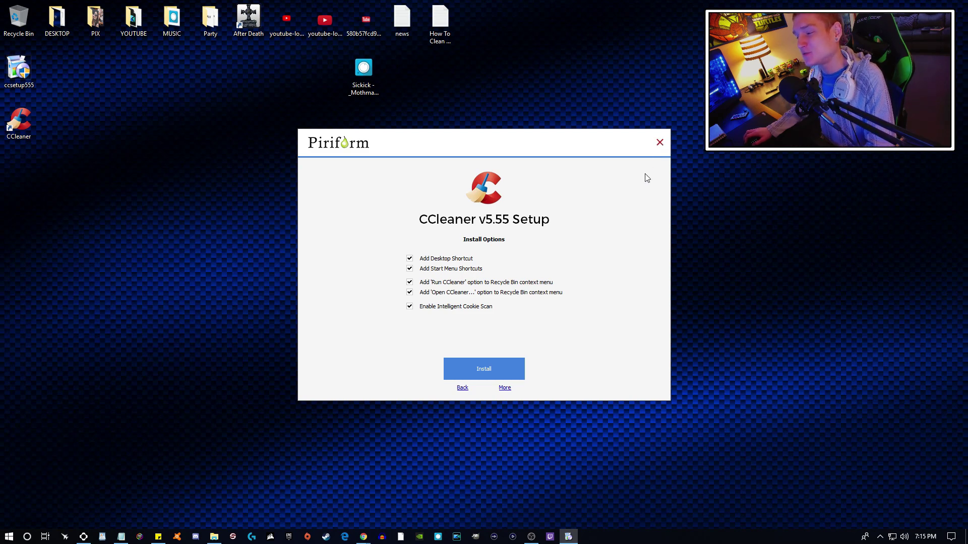
left_click(660, 143)
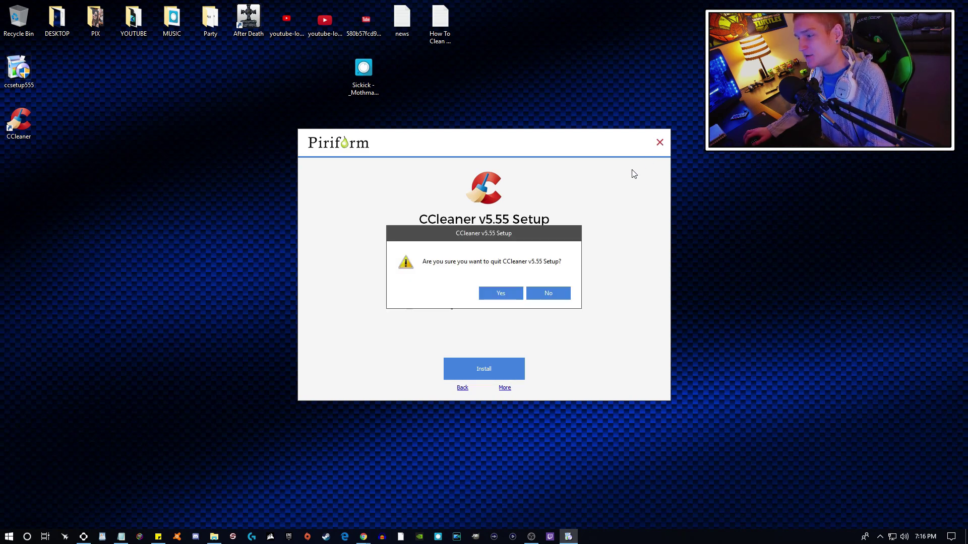
left_click(500, 293)
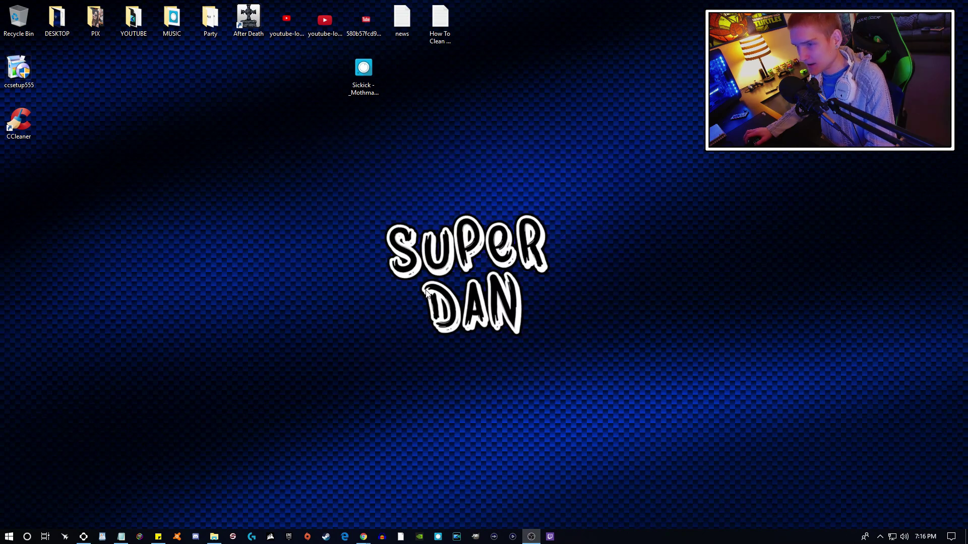
Step: Delete the ccsetup555 installer from the desktop and move the CCleaner shortcut below the Party folder
left_click(25, 76)
key("Delete")
left_click_drag(19, 120, 211, 120)
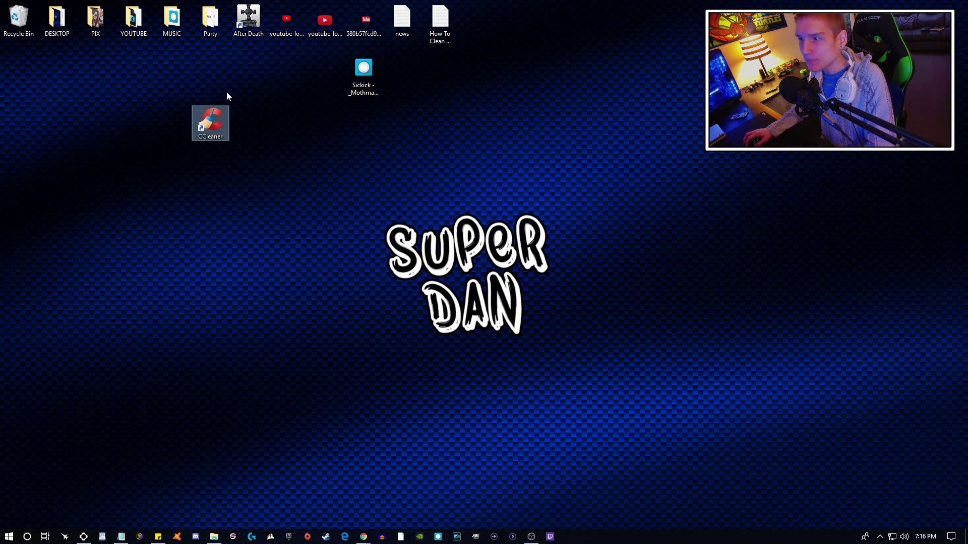
Step: Launch CCleaner and look through its Windows cleaning items and basic settings, dismissing the 50% off upgrade offer
double_click(215, 127)
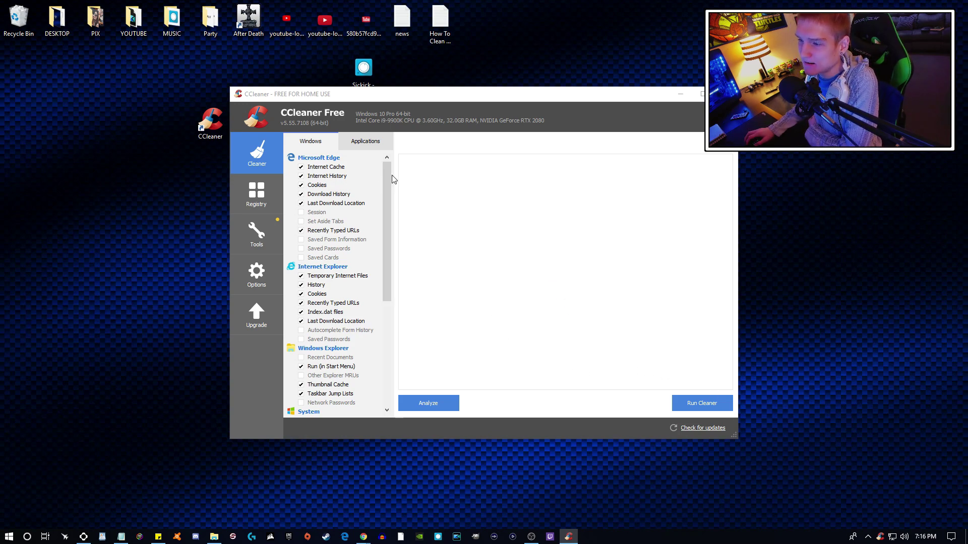
left_click_drag(391, 173, 391, 175)
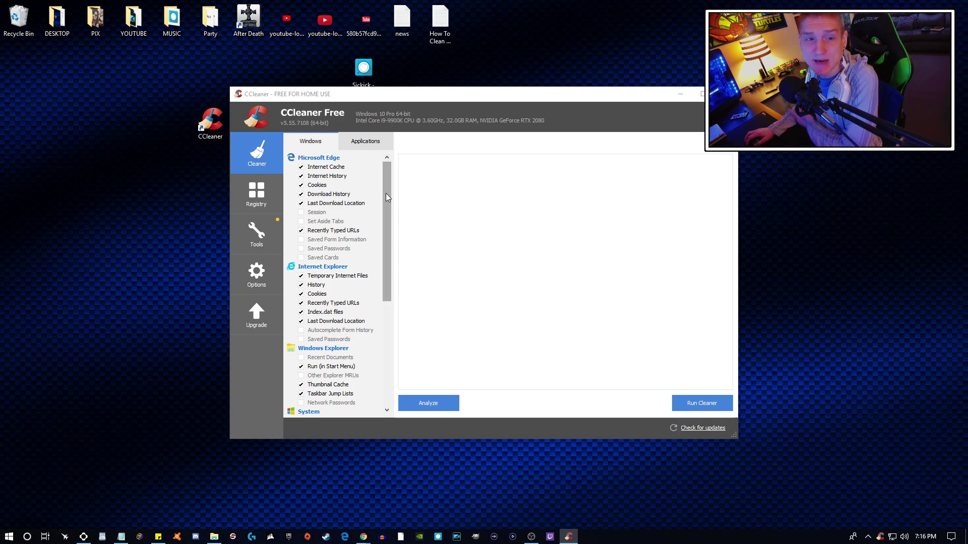
left_click_drag(386, 210, 392, 326)
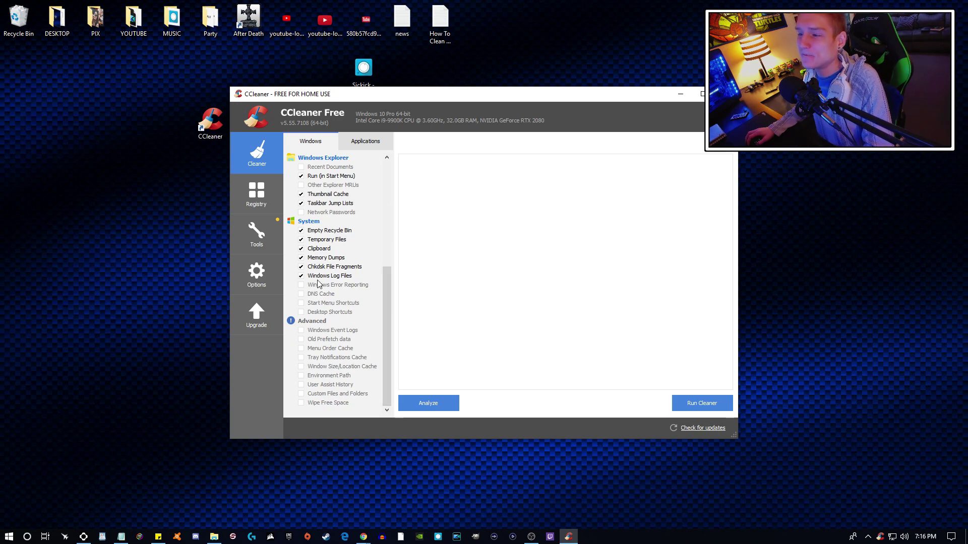
scroll(342, 353, "up", 7)
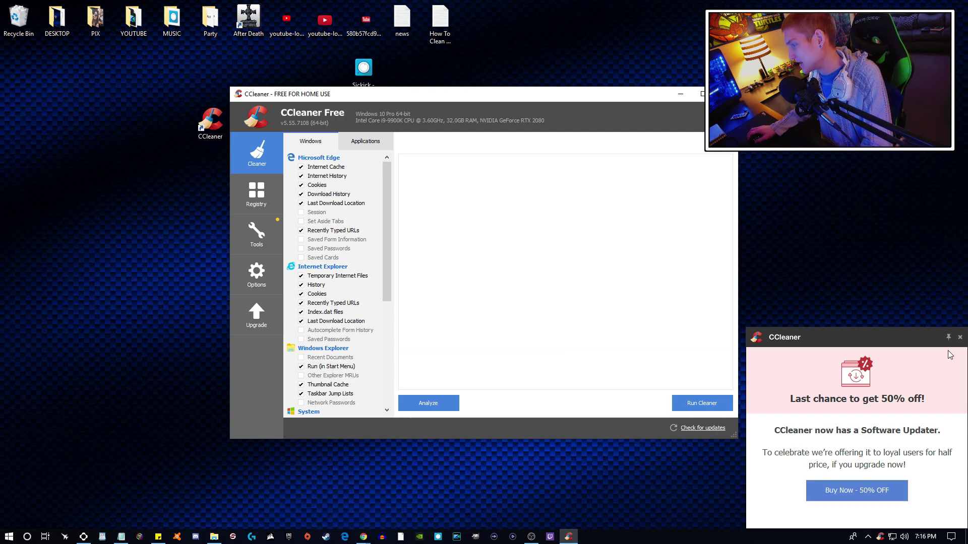
left_click(960, 337)
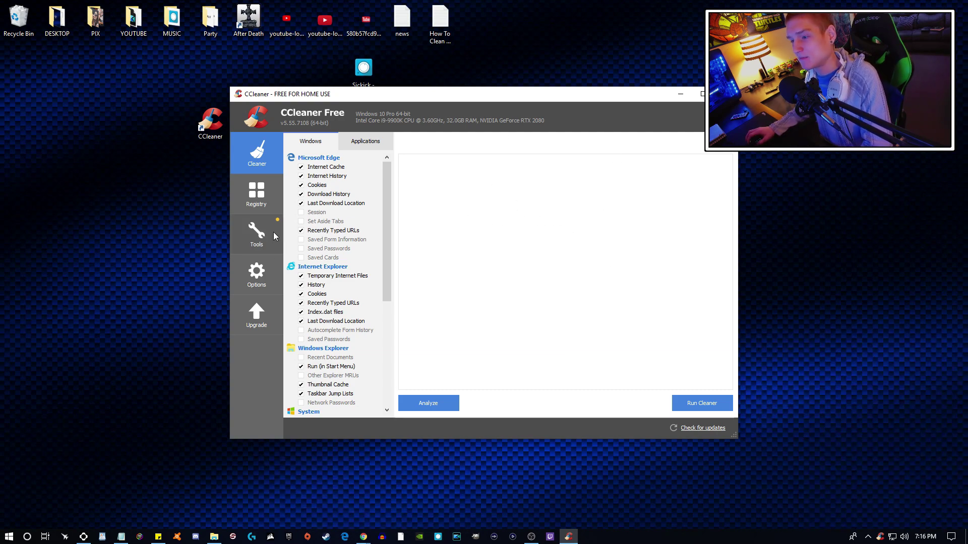
left_click(257, 275)
left_click(335, 144)
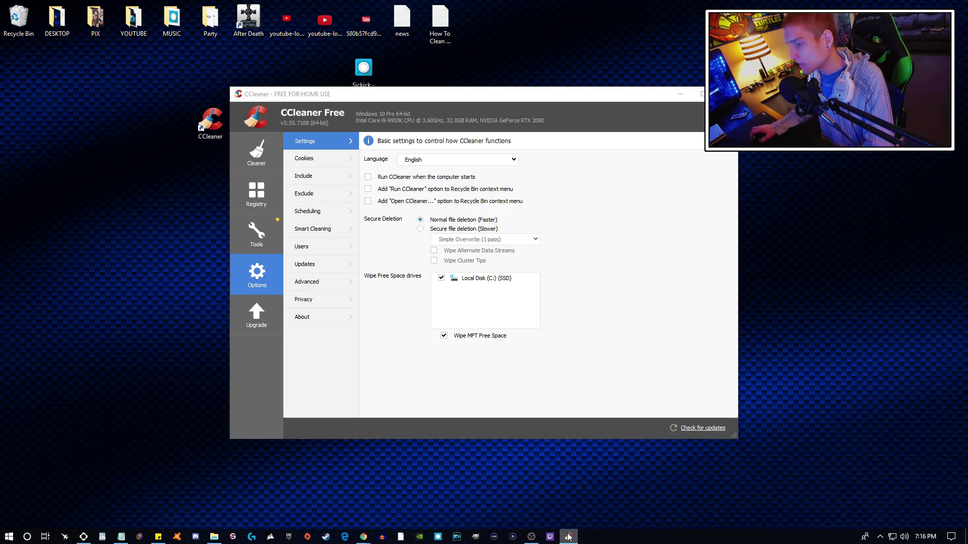
Step: Pin CCleaner to the taskbar and close its window
right_click(569, 536)
left_click(573, 503)
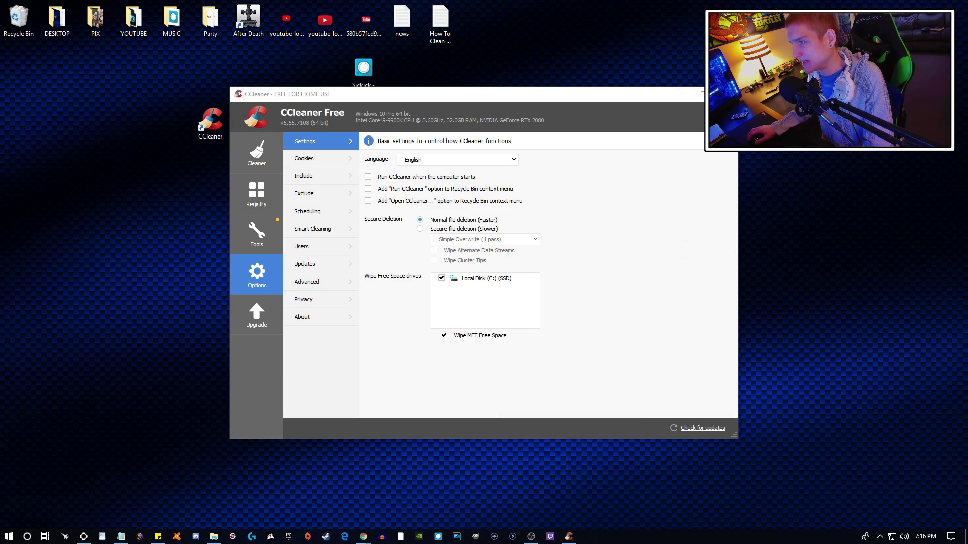
left_click(726, 93)
Step: Move the CCleaner desktop shortcut to the Recycle Bin and permanently empty the bin
left_click_drag(225, 125, 22, 19)
right_click(20, 14)
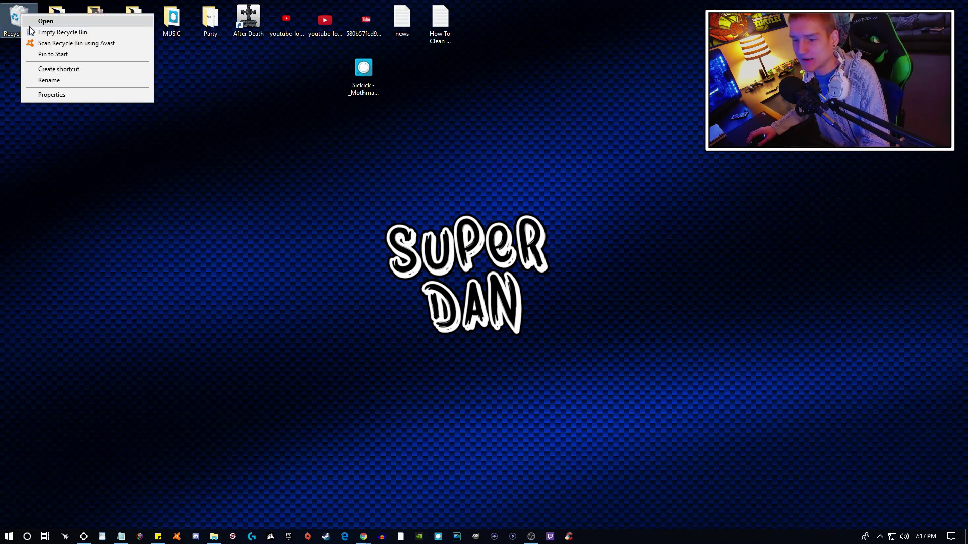
left_click(54, 33)
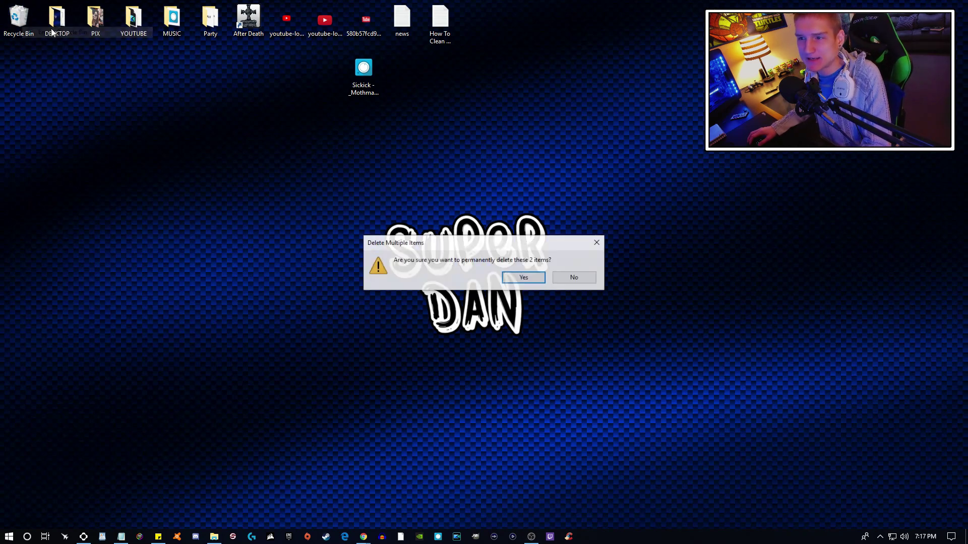
left_click(526, 279)
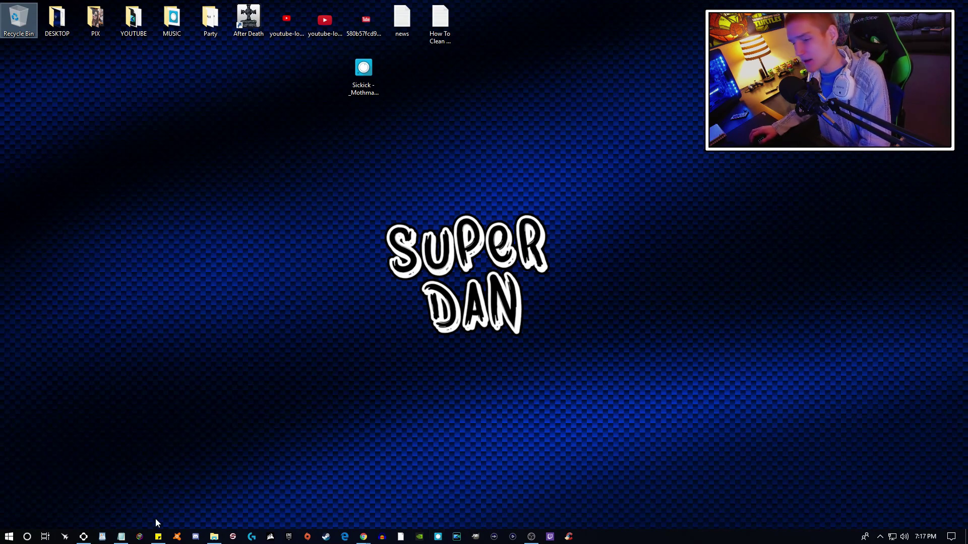
Step: Search Windows for "power s", open the Power & sleep settings maximized and bring up the additional power settings
left_click(27, 536)
type("p")
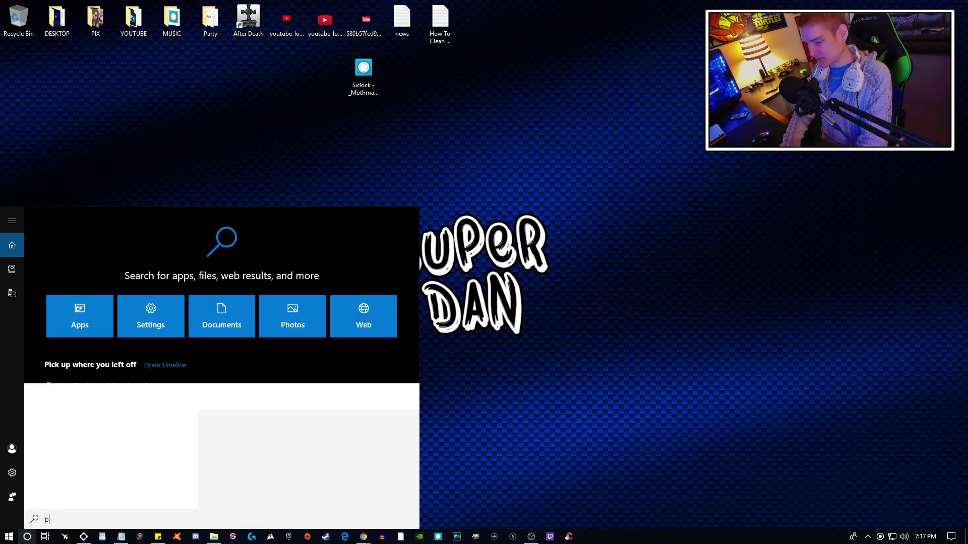
type("ower")
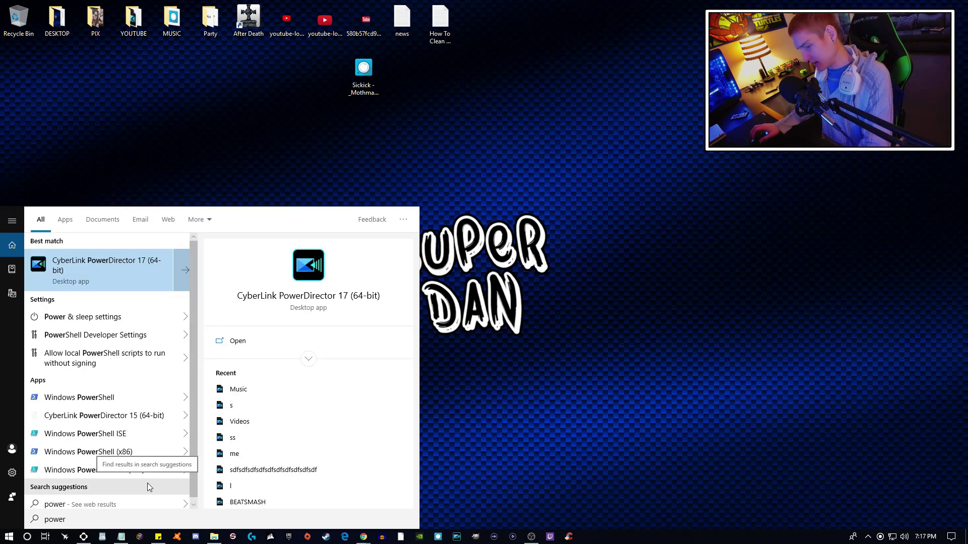
type(" s")
left_click(87, 272)
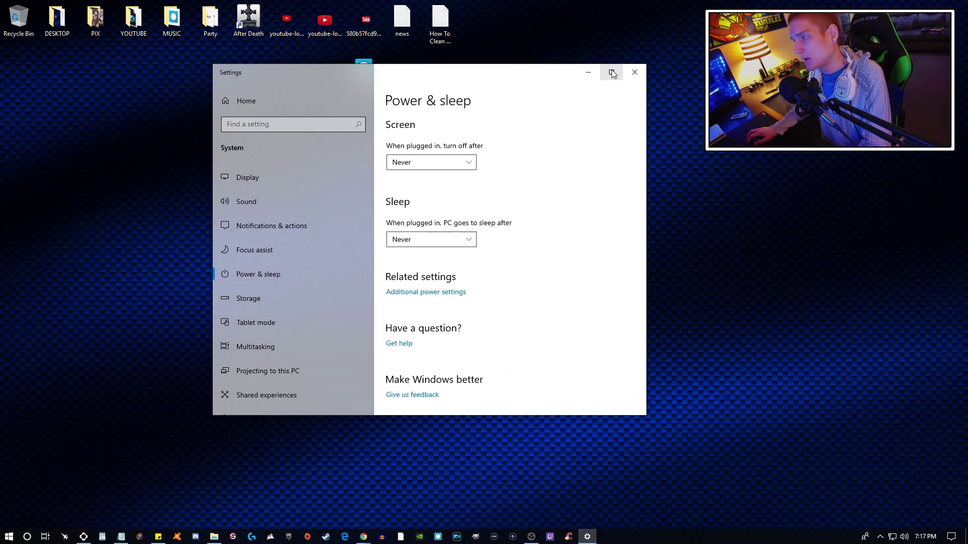
left_click(611, 71)
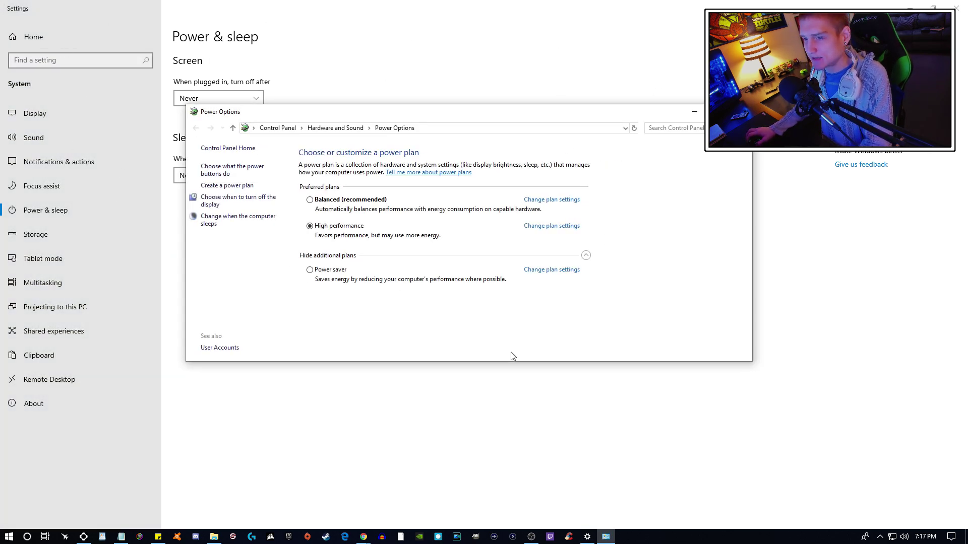
Step: Restore the Settings window to a smaller size, close it and maximize the Power Options window
left_click_drag(862, 4, 462, 113)
left_click_drag(512, 417, 803, 408)
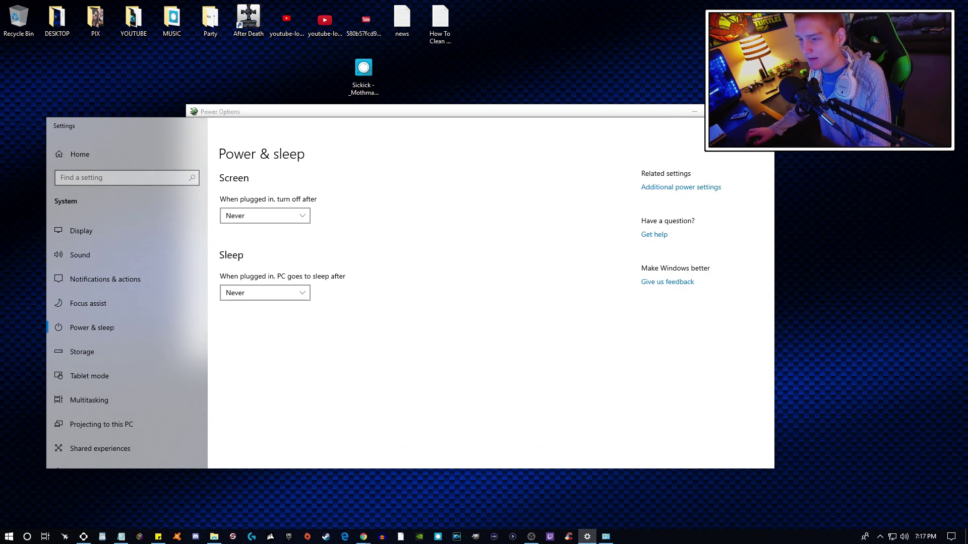
left_click(762, 123)
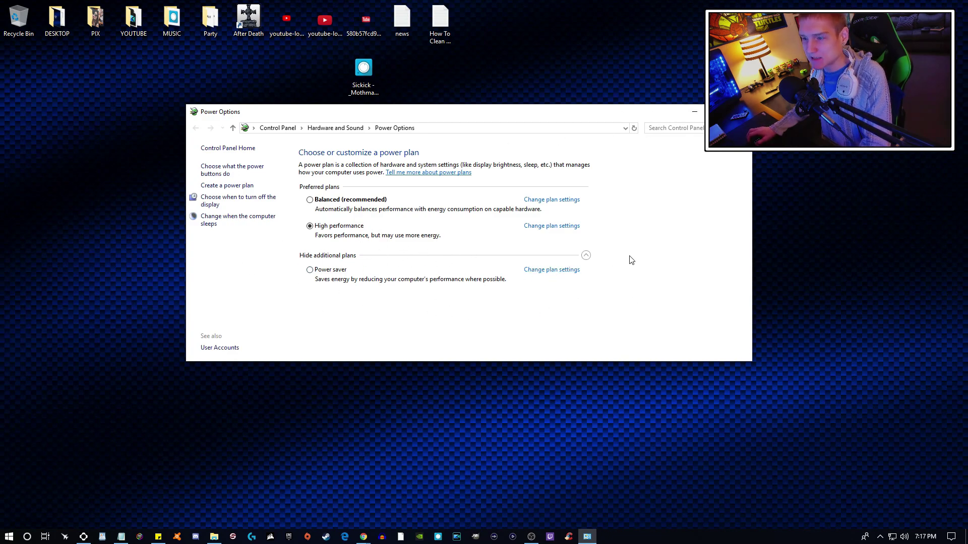
left_click(718, 111)
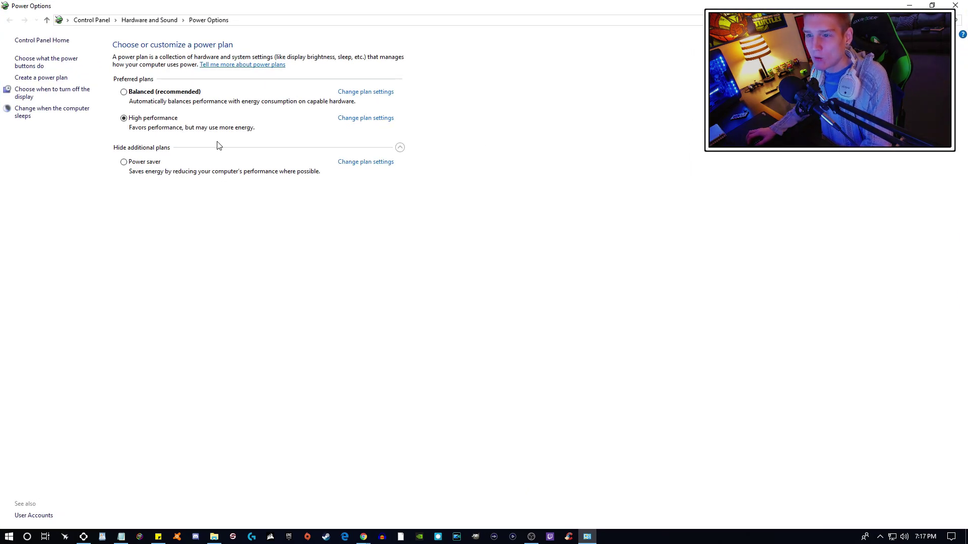
Step: Examine the Power saver plan's advanced USB selective suspend and power button settings, then cancel and close Power Options
left_click(373, 163)
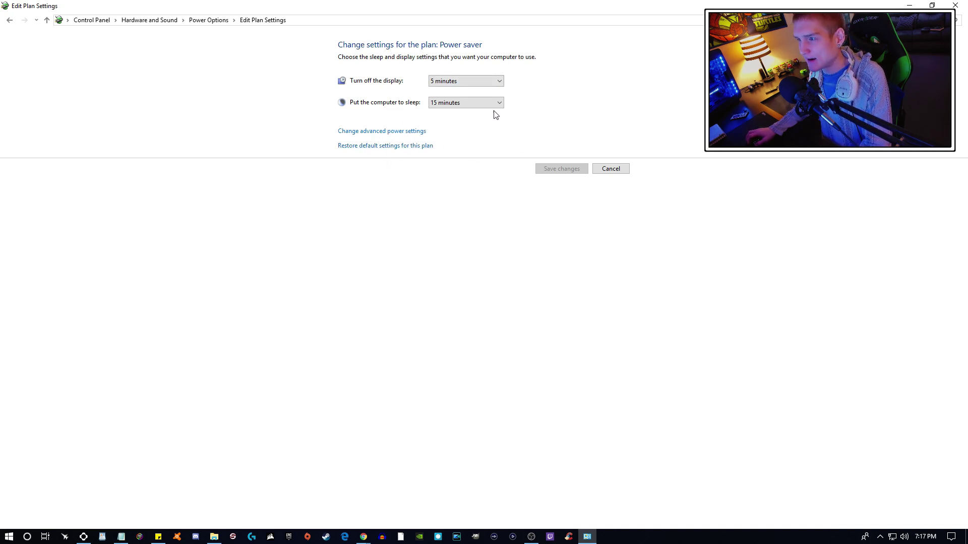
left_click(384, 132)
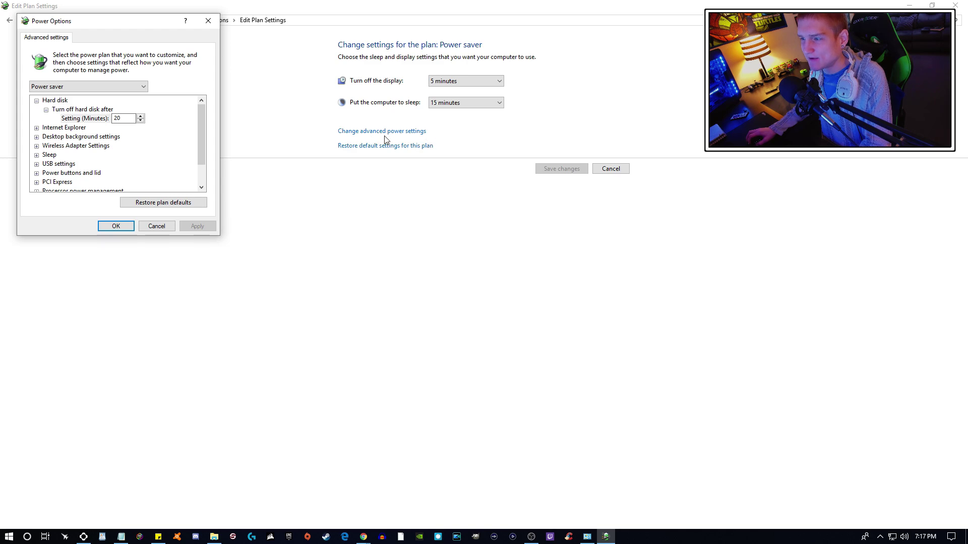
left_click_drag(121, 21, 233, 154)
scroll(316, 264, "down", 1)
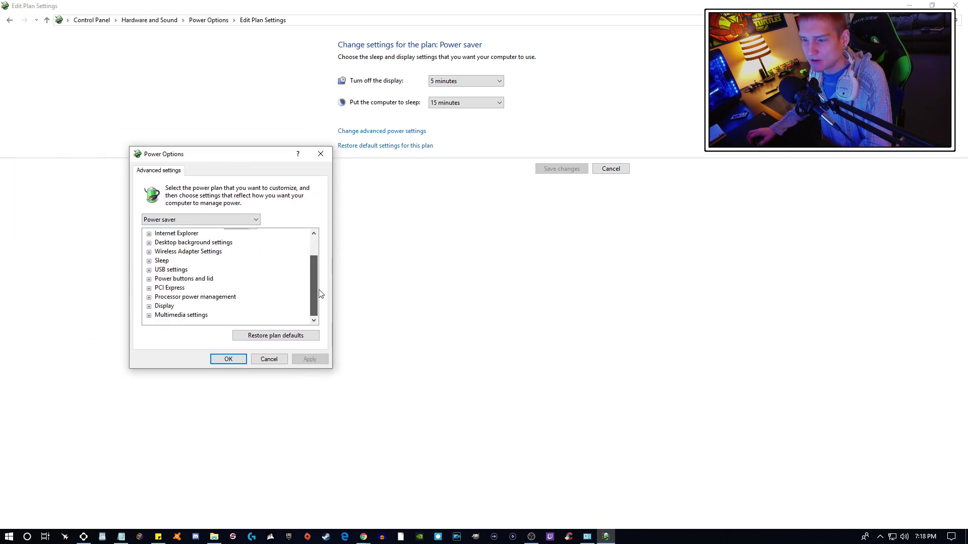
left_click(149, 270)
left_click(158, 279)
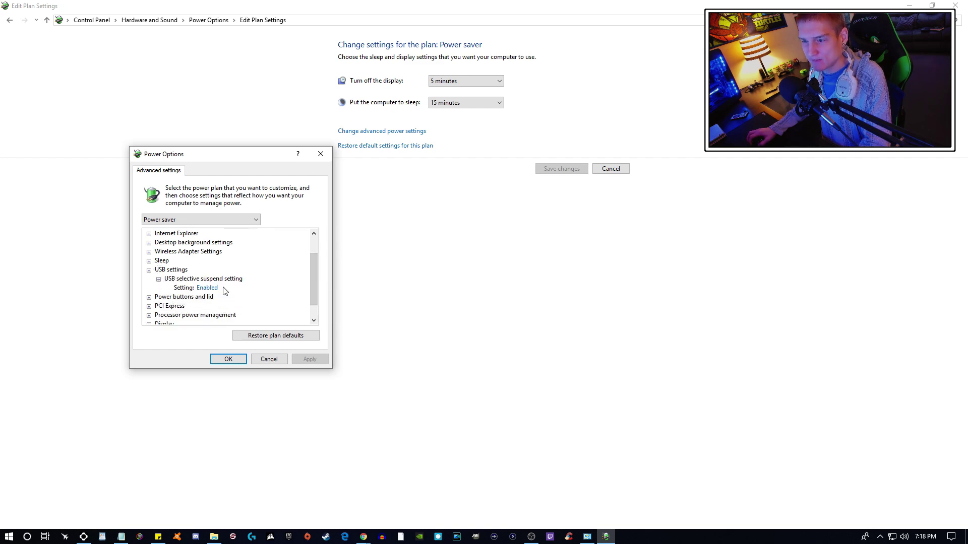
double_click(166, 298)
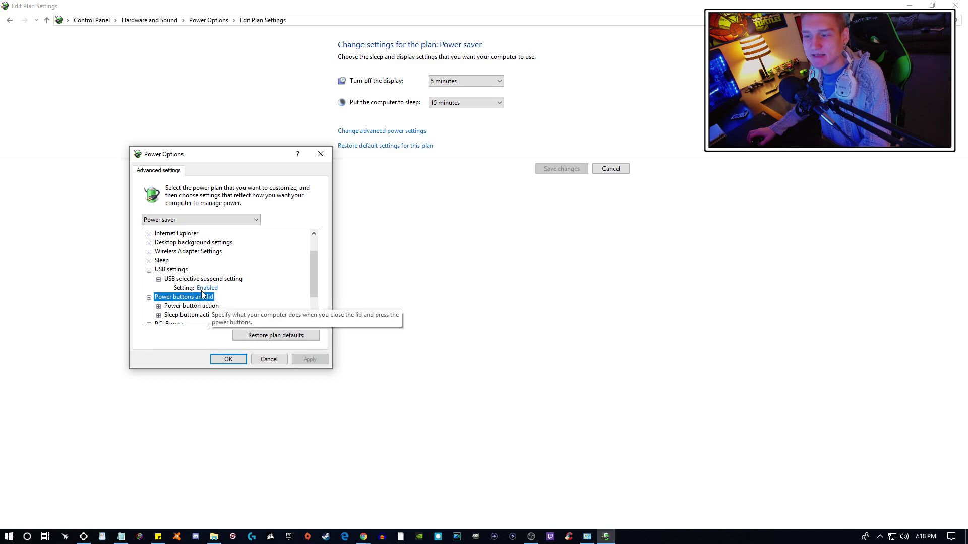
left_click(270, 358)
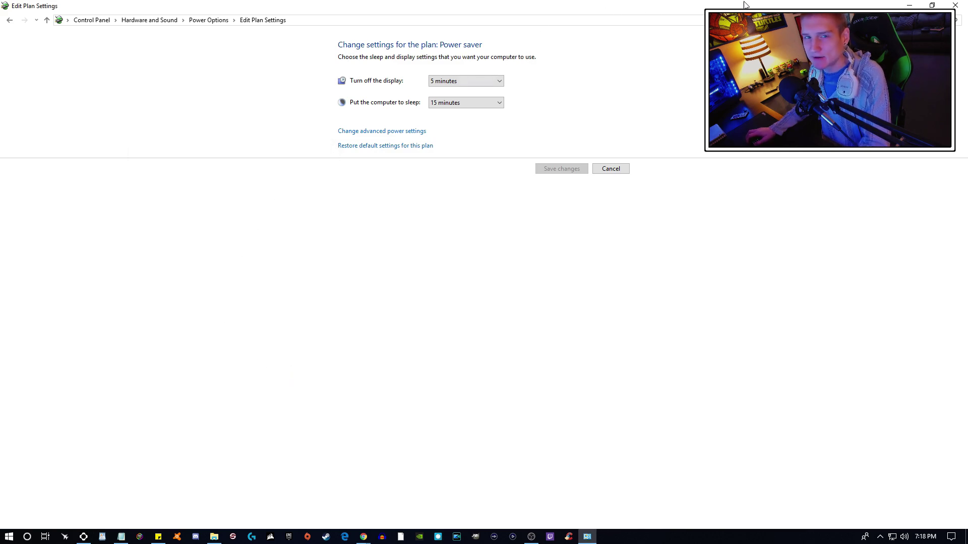
left_click(956, 5)
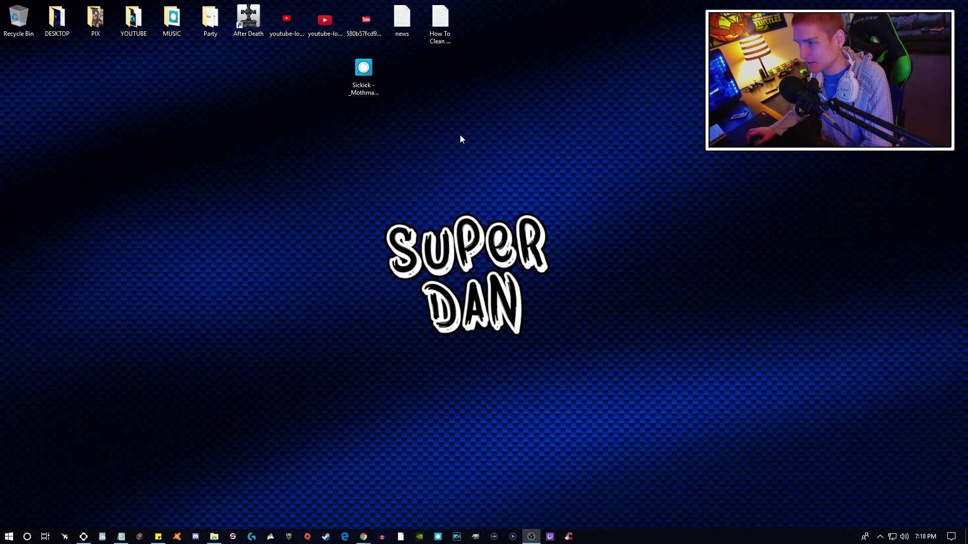
Step: Open the NVIDIA Control Panel from the desktop and bring up the Manage 3D settings page
right_click(374, 215)
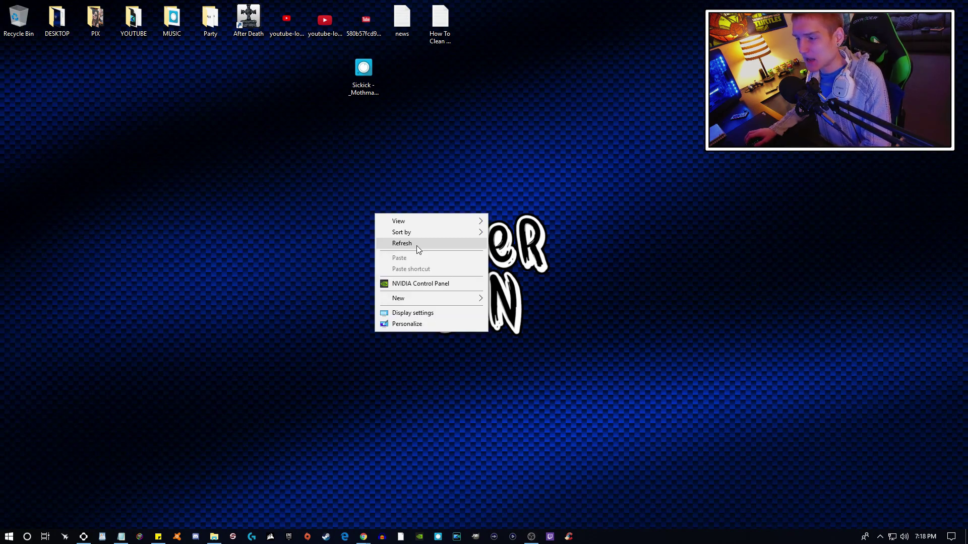
left_click(433, 285)
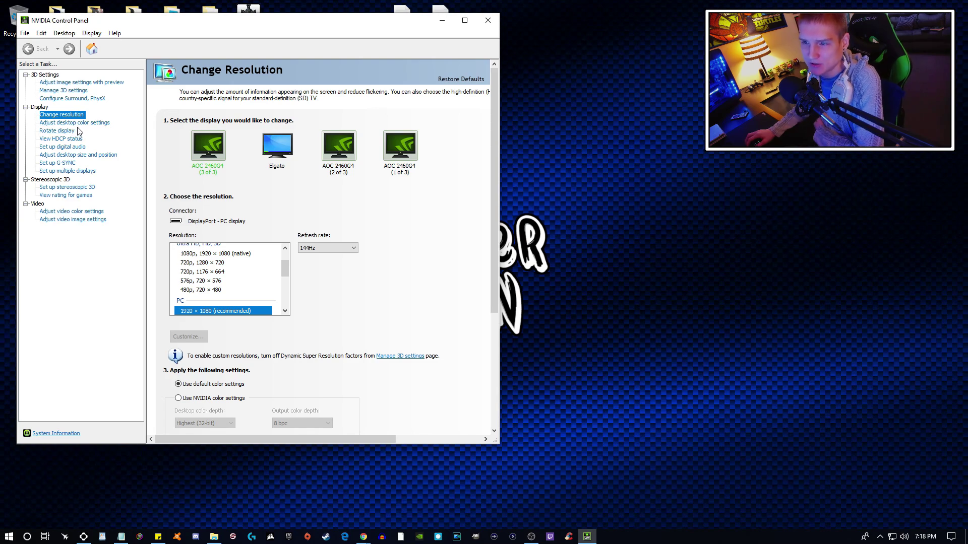
left_click(76, 91)
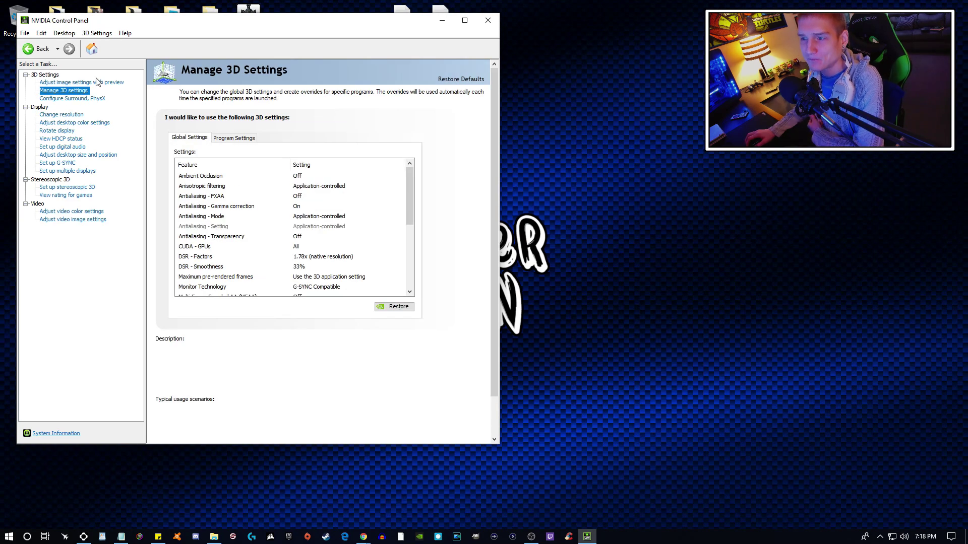
Step: Set the global Power management mode to Prefer maximum performance
left_click_drag(411, 189, 415, 241)
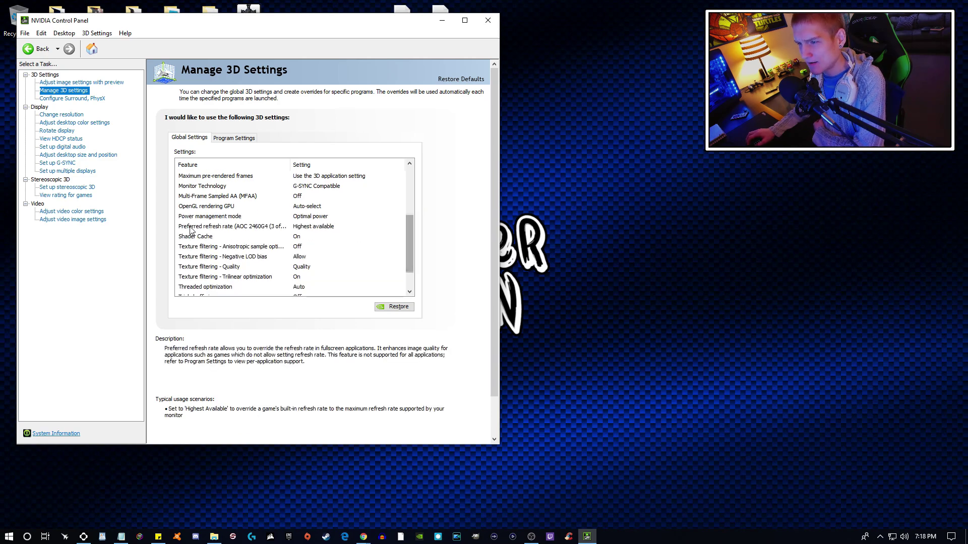
left_click(312, 216)
left_click(318, 216)
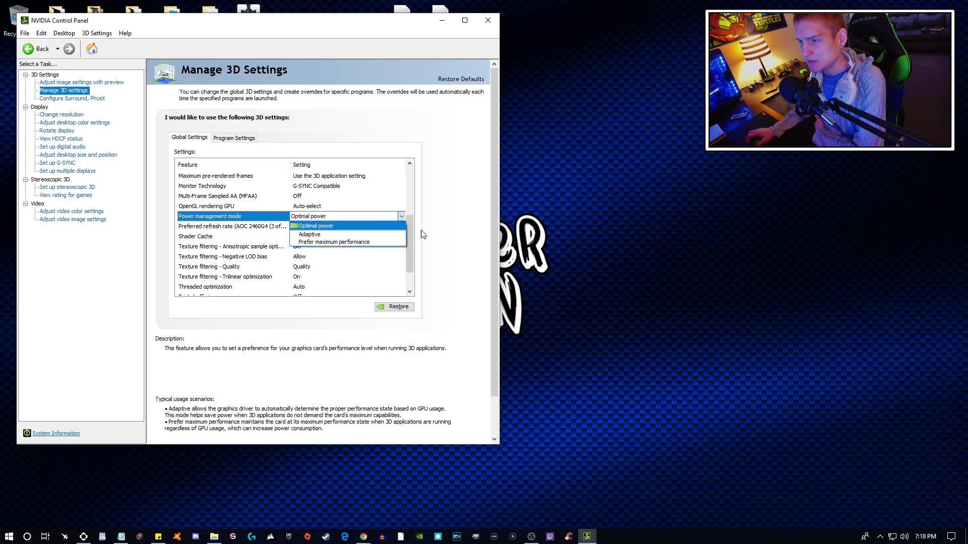
left_click(378, 243)
scroll(398, 252, "up", 2)
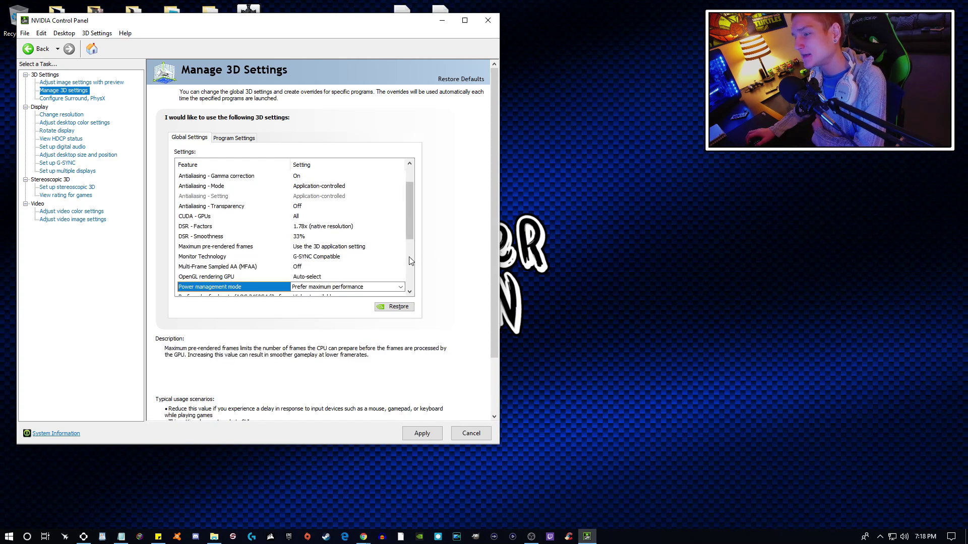
scroll(413, 214, "down", 4)
left_click(382, 188)
left_click(383, 216)
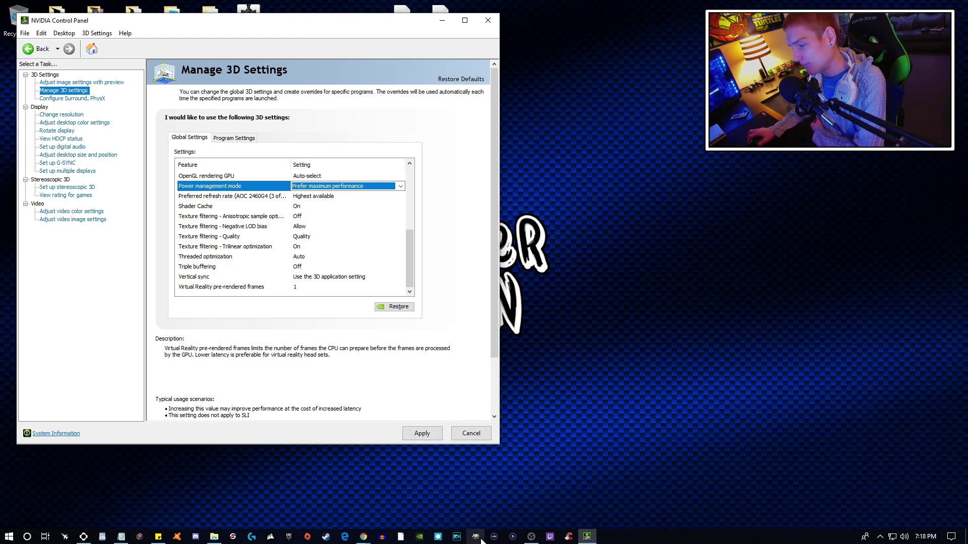
Step: Apply the changed 3D settings and close the NVIDIA Control Panel
left_click(418, 437)
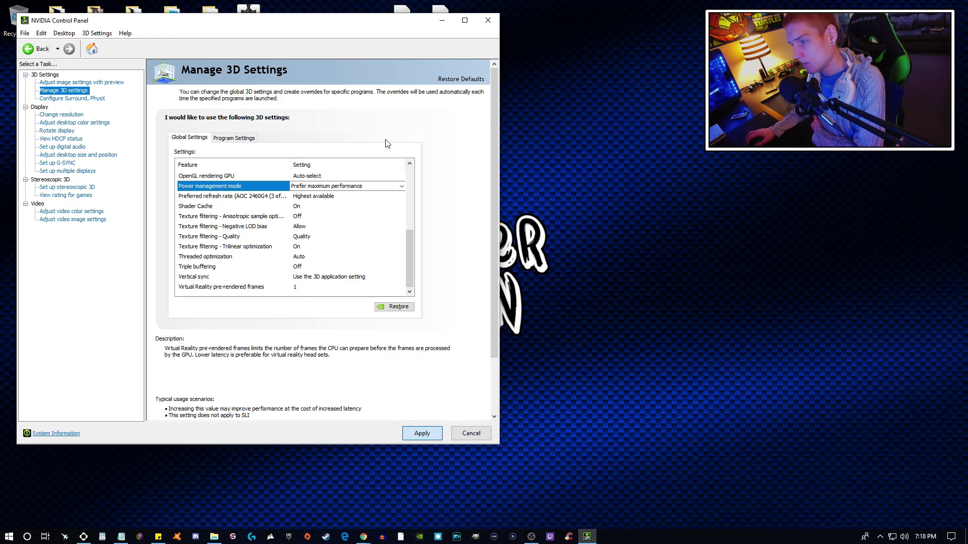
left_click(406, 427)
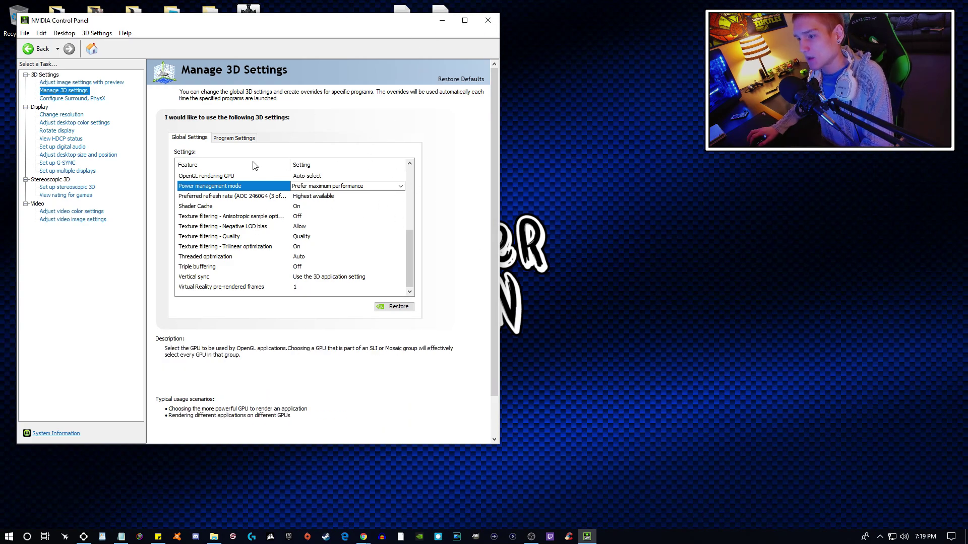
left_click(487, 21)
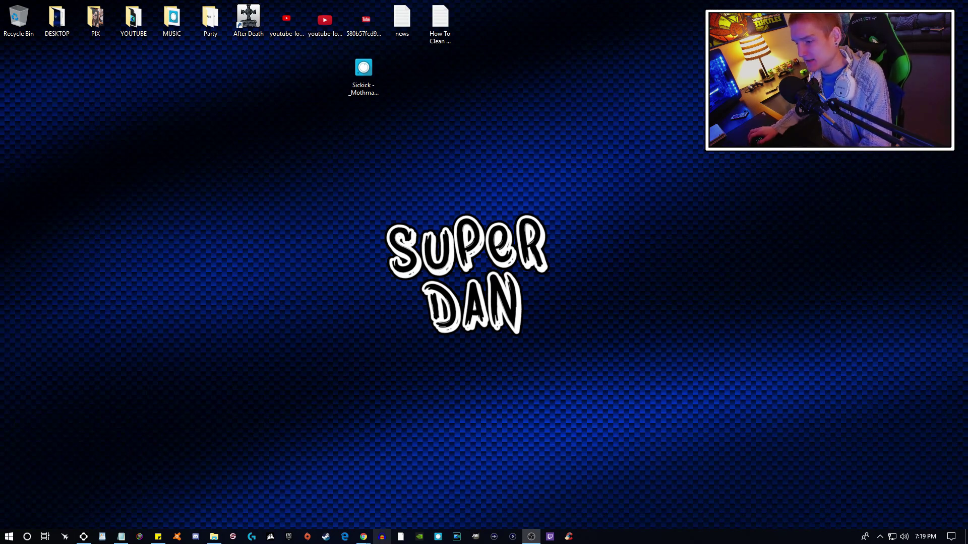
Step: Switch to the Avast free antivirus download page in Chrome and copy its web address
mouse_move(367, 542)
left_click(309, 496)
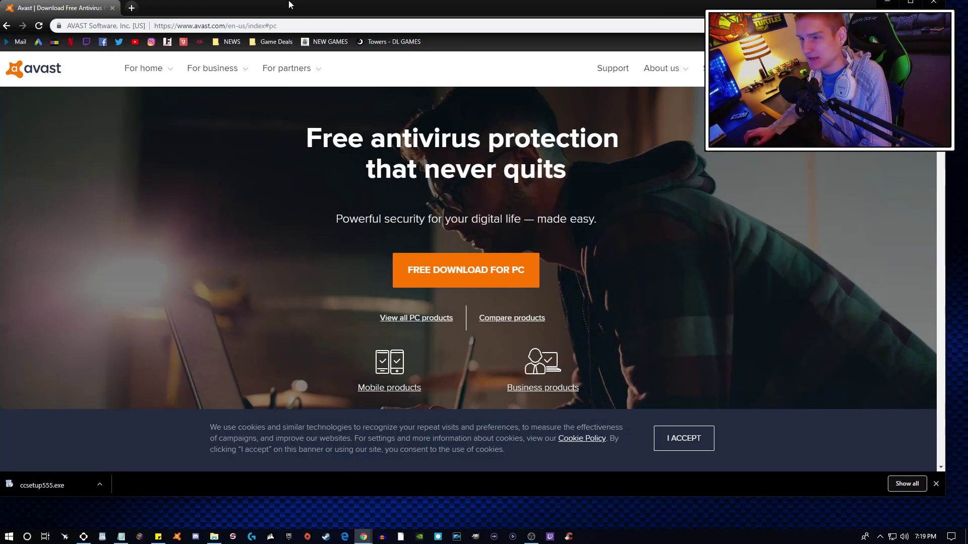
left_click(101, 26)
left_click(204, 25)
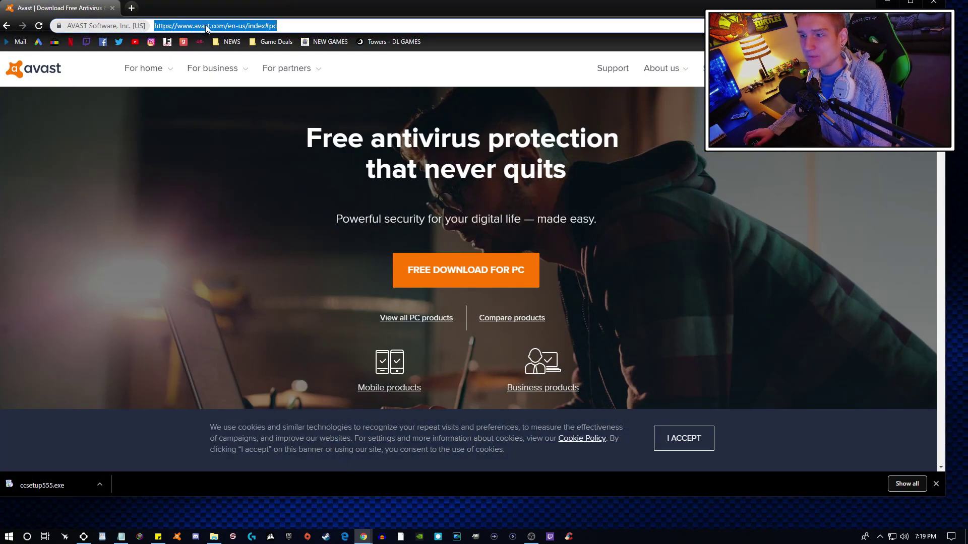
right_click(205, 26)
left_click(225, 80)
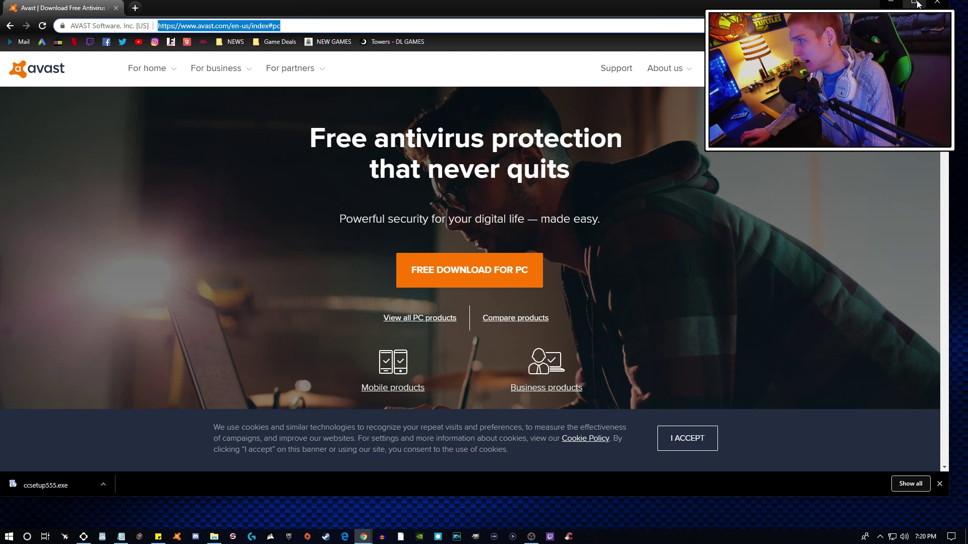
Step: Minimize Chrome, open Avast Free Antivirus to view its Performance tools, and close it
left_click(891, 2)
left_click(176, 538)
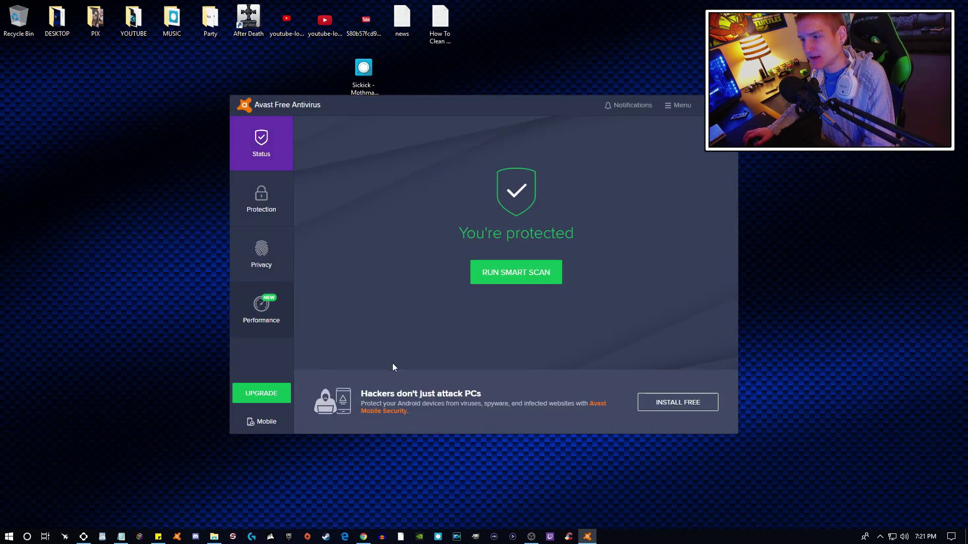
left_click(277, 319)
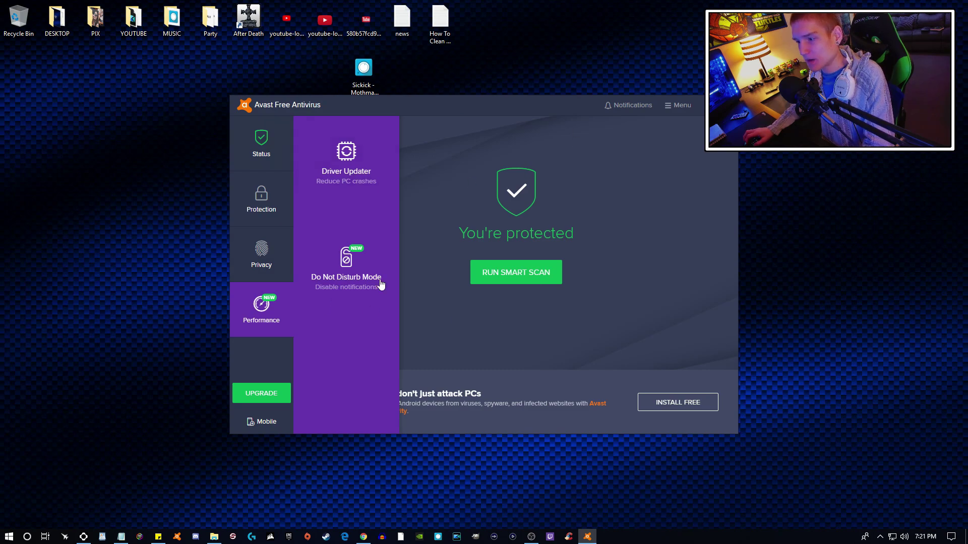
left_click(730, 105)
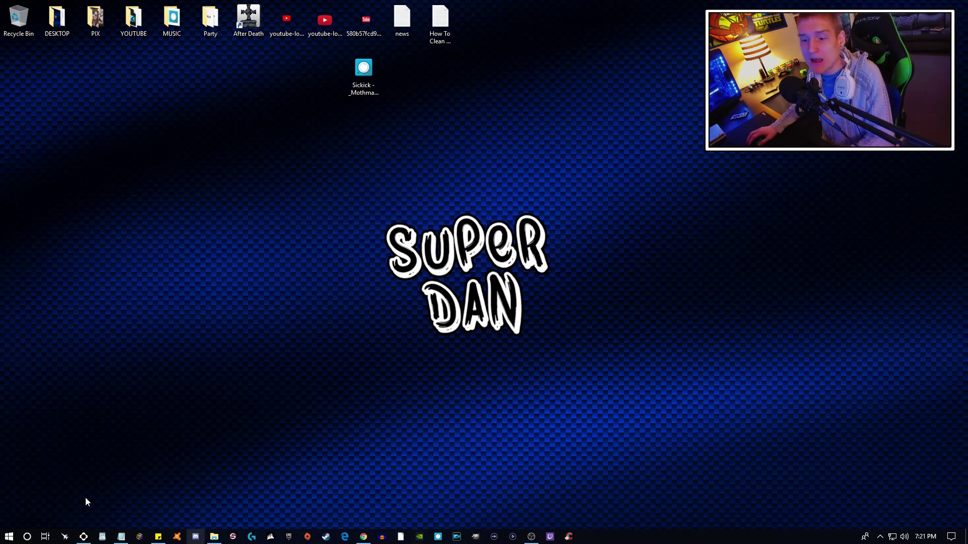
Step: Search Windows for "msinfo32", open System Information to review the system summary, and dismiss the window
left_click(27, 537)
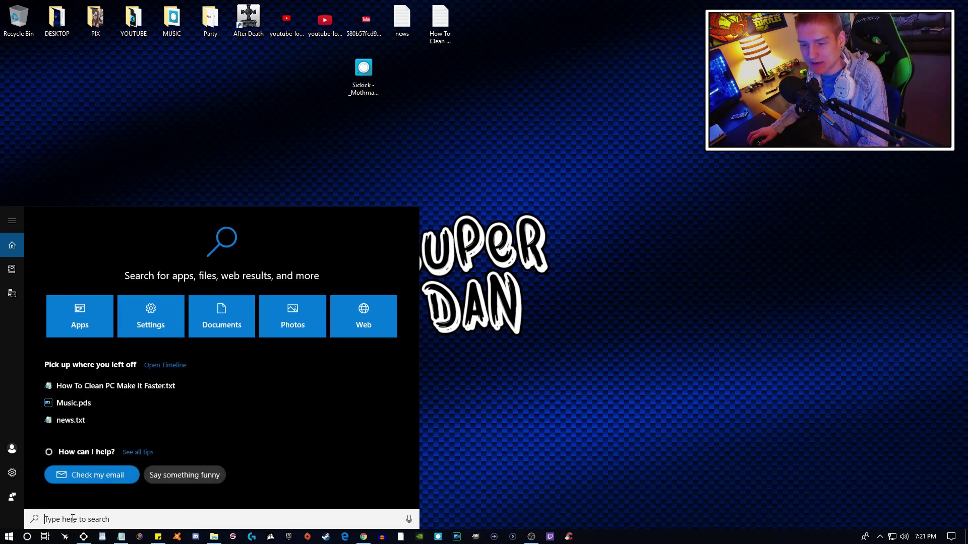
type("msinfo32")
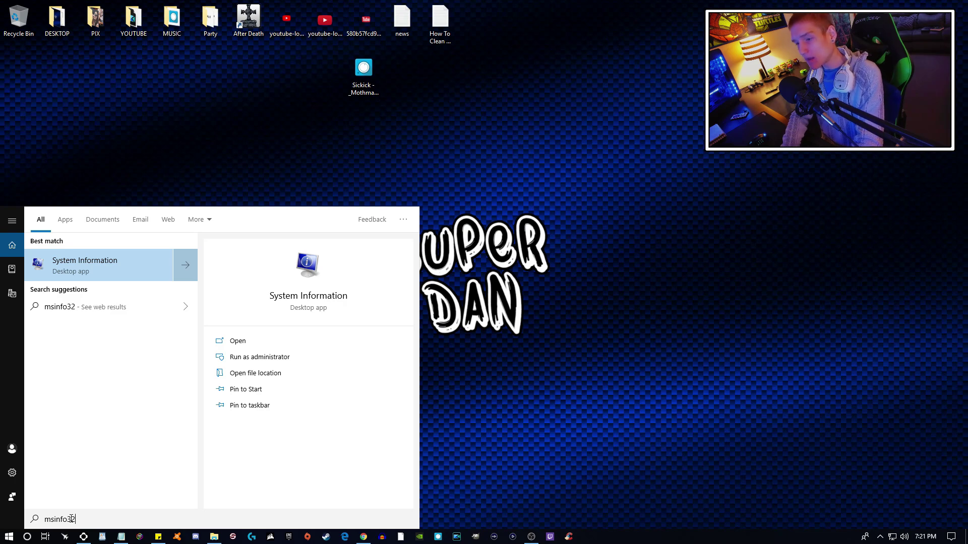
key("Return")
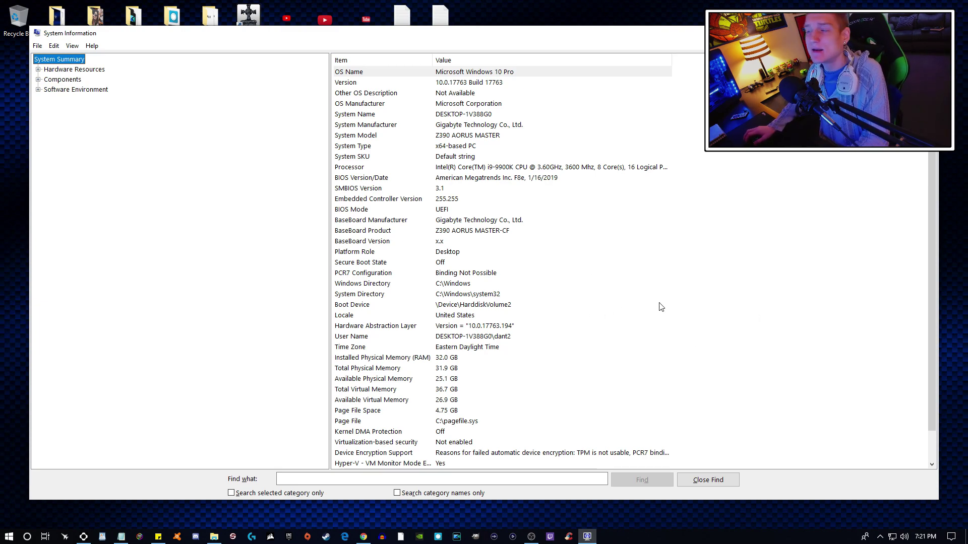
left_click(587, 537)
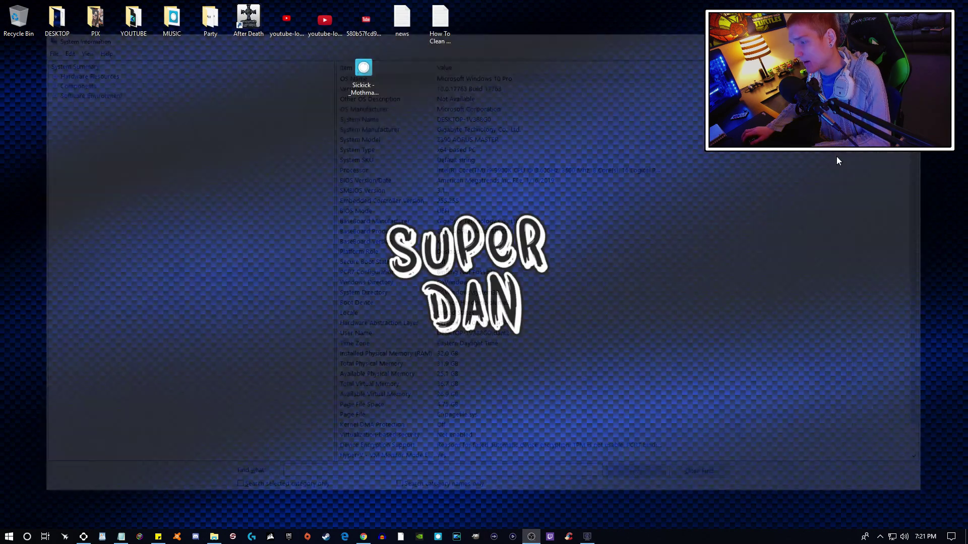
Step: Open Task Manager, review the list of startup programs, and close it
right_click(605, 537)
left_click(639, 488)
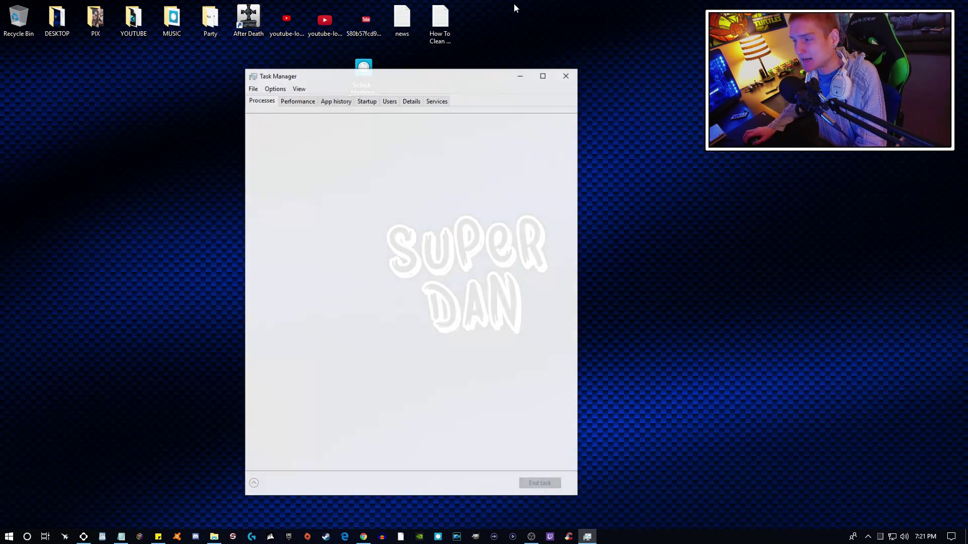
left_click(366, 100)
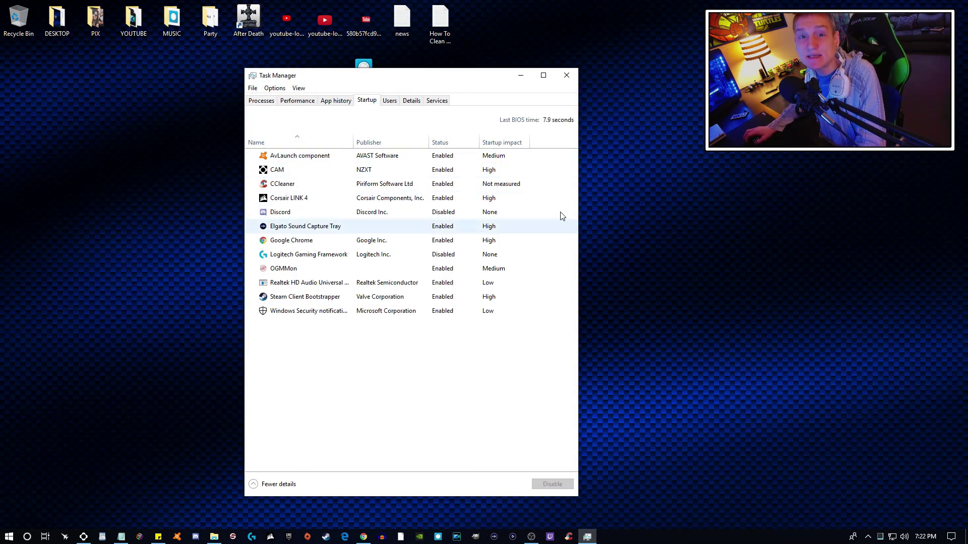
left_click(567, 75)
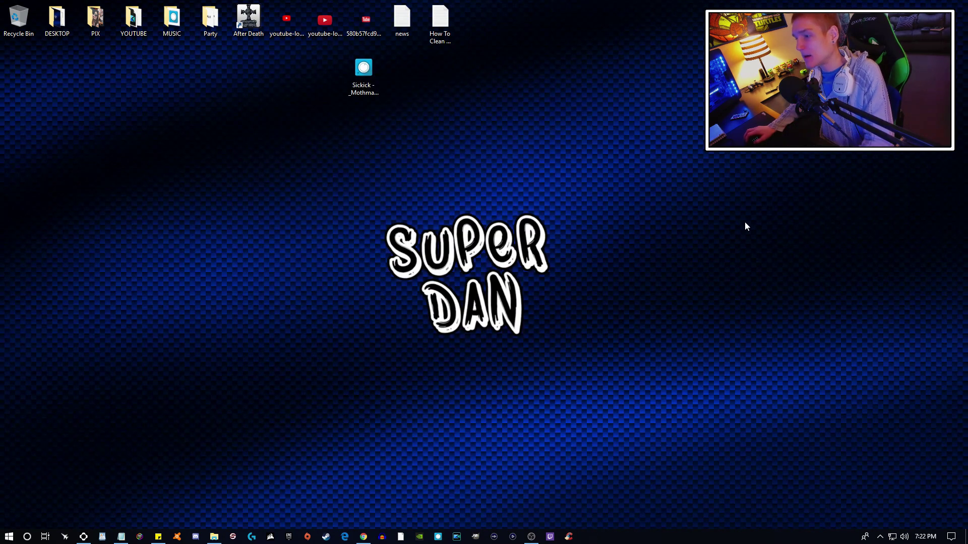